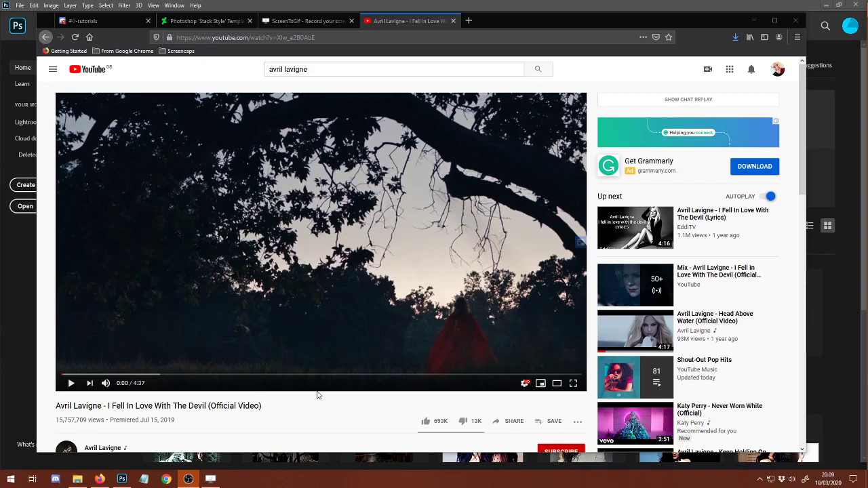
Mute and play the YouTube music video, skip ahead to about 1:10 and pause it at 1:11
click(72, 383)
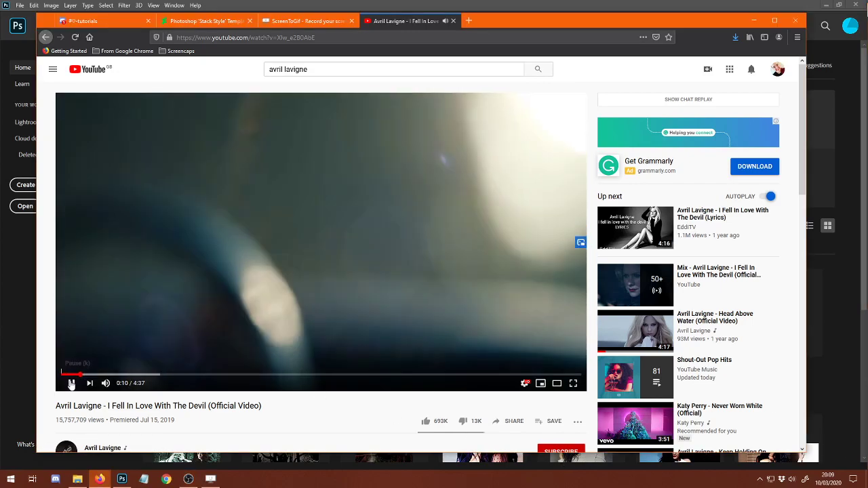
click(72, 384)
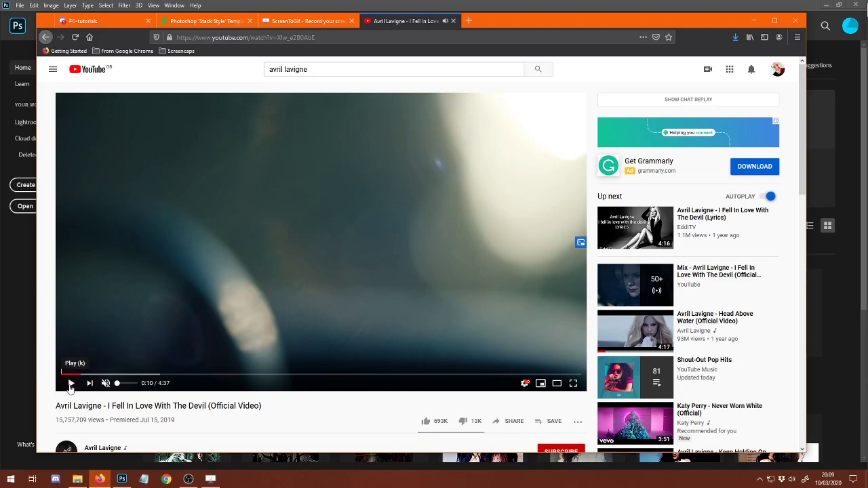
click(71, 384)
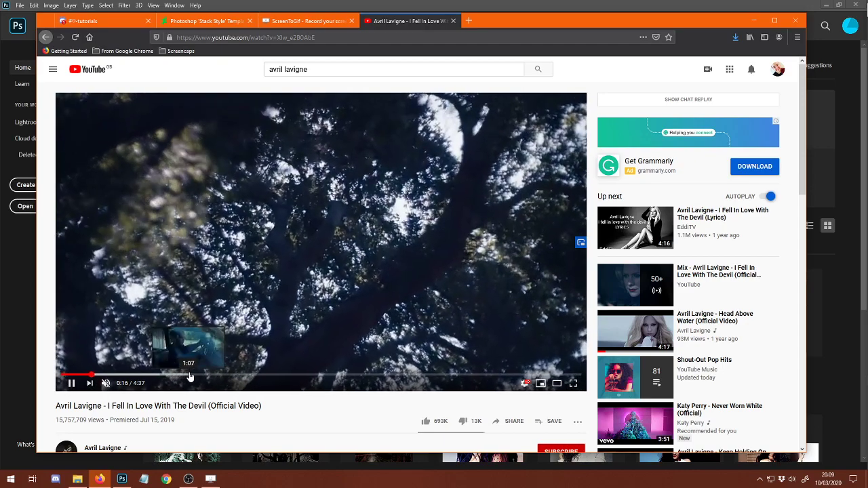
click(194, 375)
click(83, 386)
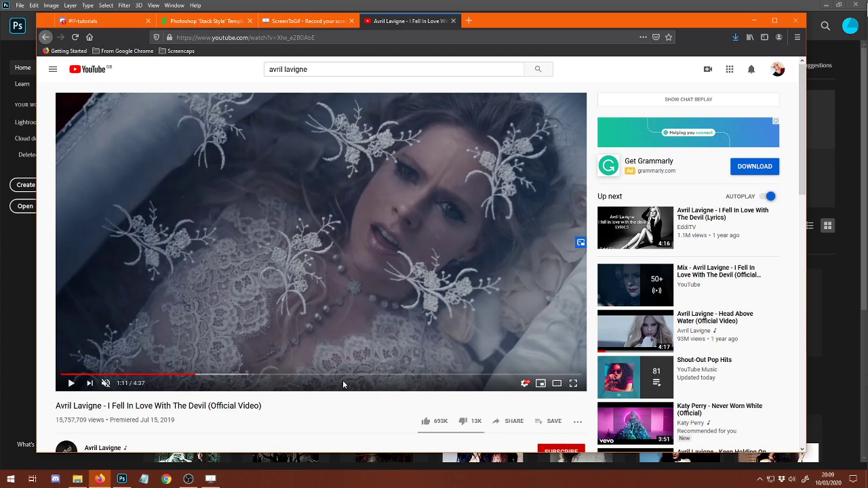
Look over the ScreenToGif website's home page, including its download options and recorder preview
click(213, 480)
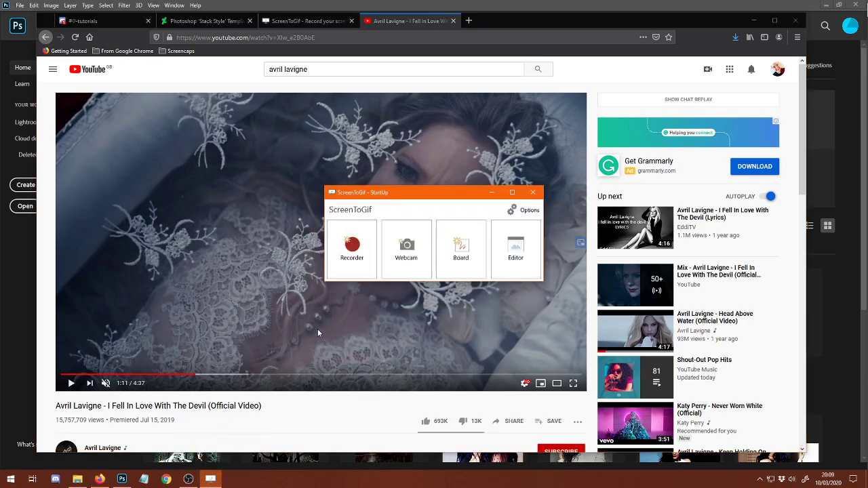
click(309, 21)
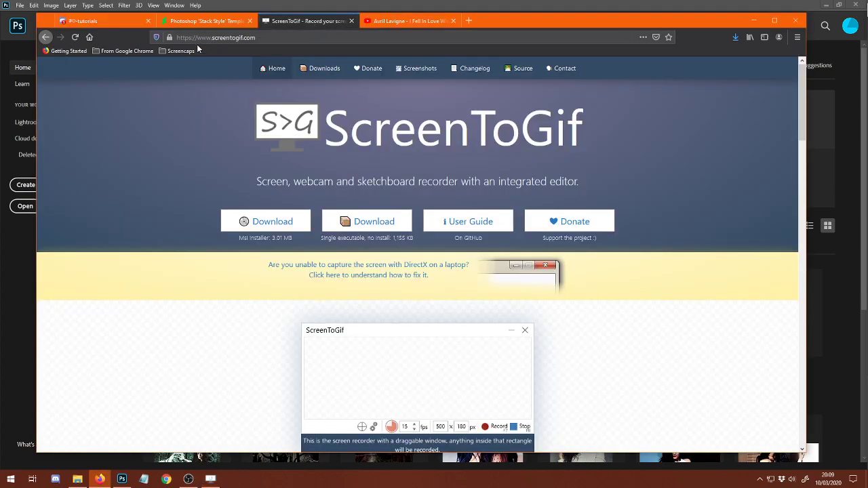
scroll(541, 273, down, 3)
scroll(542, 278, up, 3)
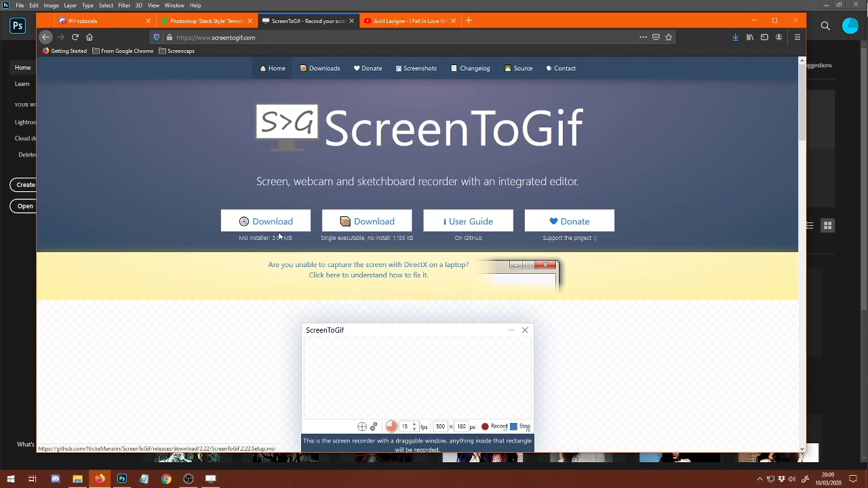
scroll(565, 339, down, 5)
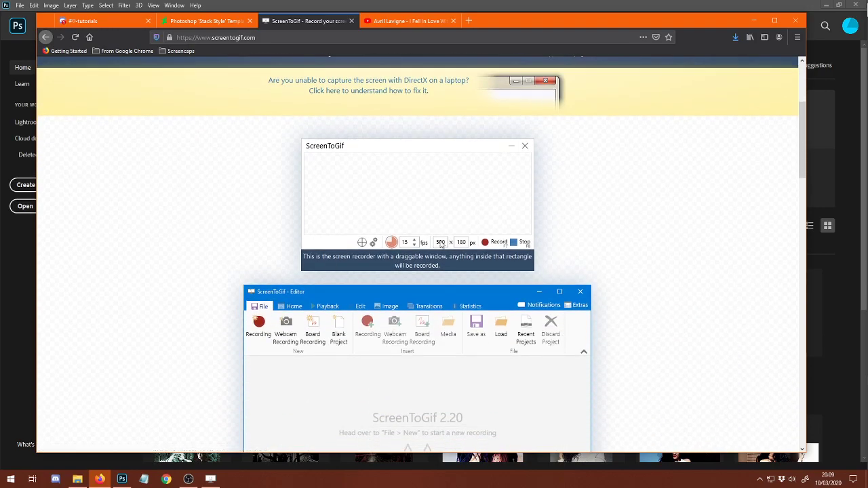
scroll(322, 372, up, 5)
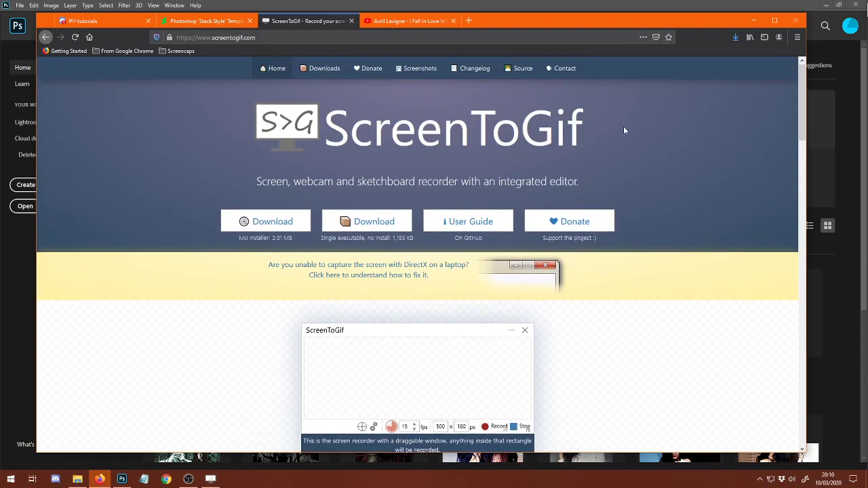
Return to the paused video, open the ScreenToGif recorder and fit its capture area over the picture at 1173 x 542 px
click(411, 21)
click(210, 479)
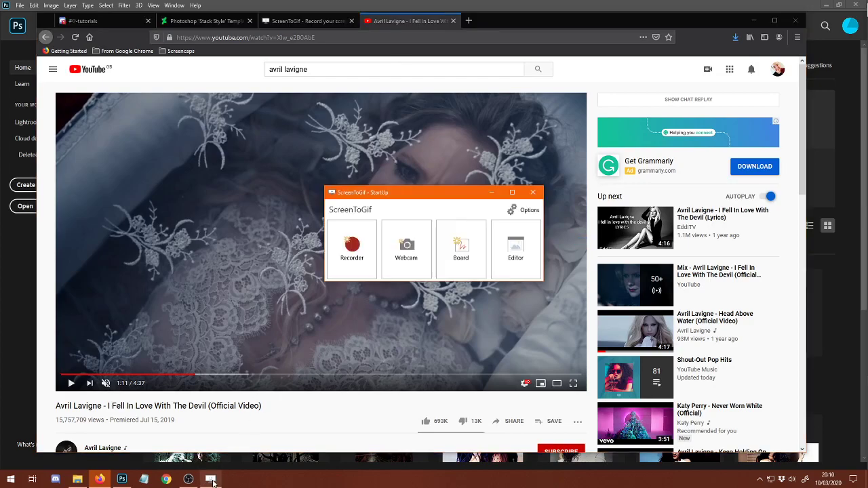
click(352, 248)
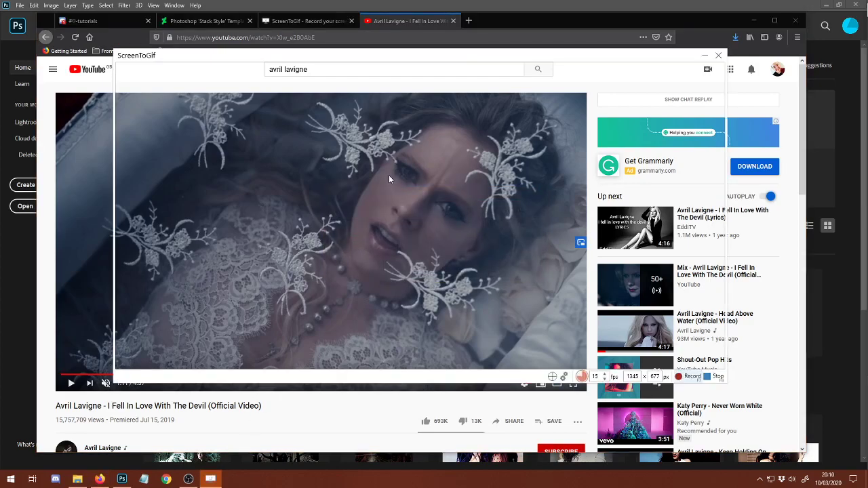
drag(301, 58, 230, 80)
drag(44, 75, 121, 108)
drag(148, 118, 78, 100)
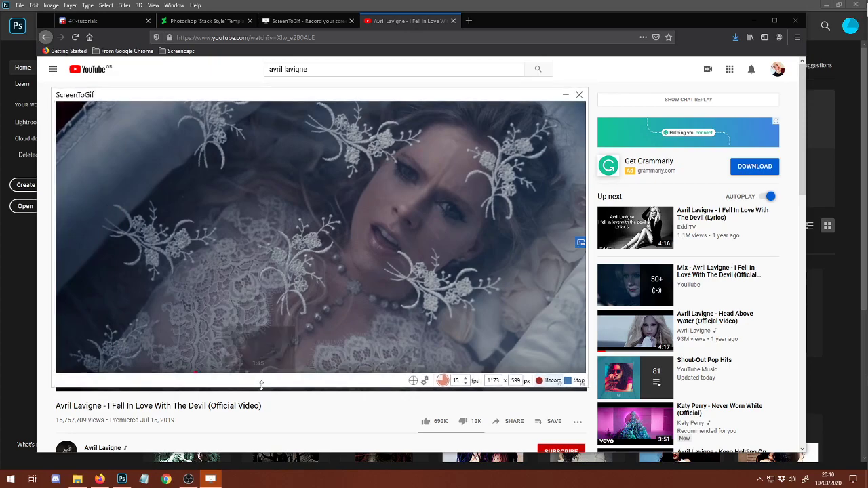
drag(261, 393, 262, 376)
drag(249, 88, 250, 103)
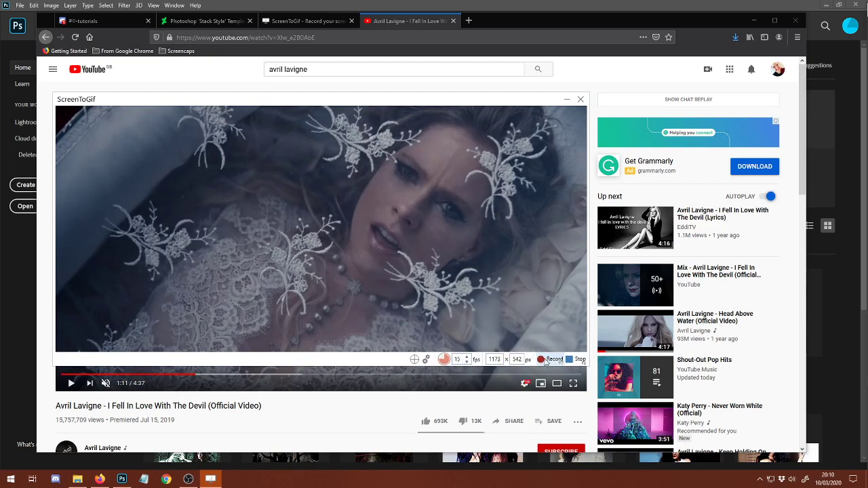
Record the video playing from 1:11 to 1:14, pausing playback and stopping the recording at the end of the scene
key(F7)
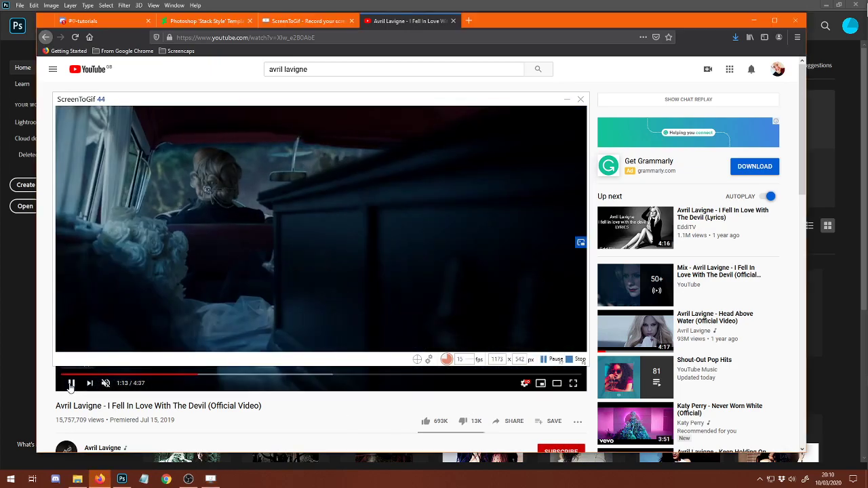
click(70, 384)
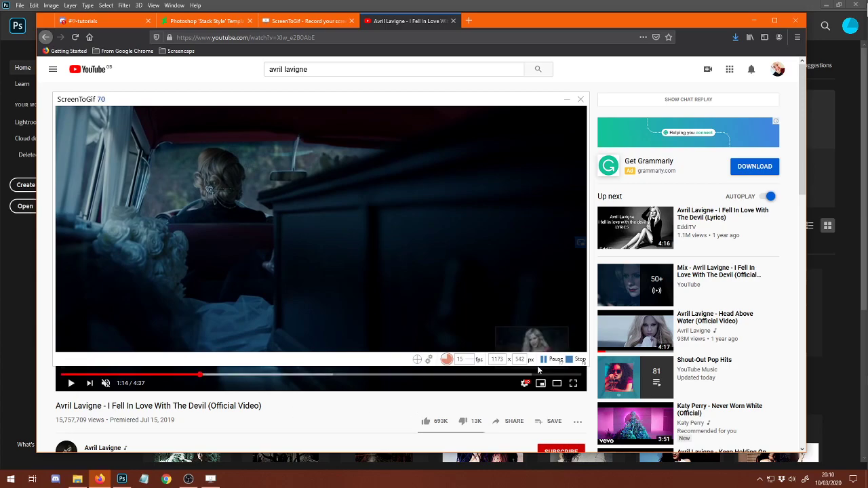
click(569, 360)
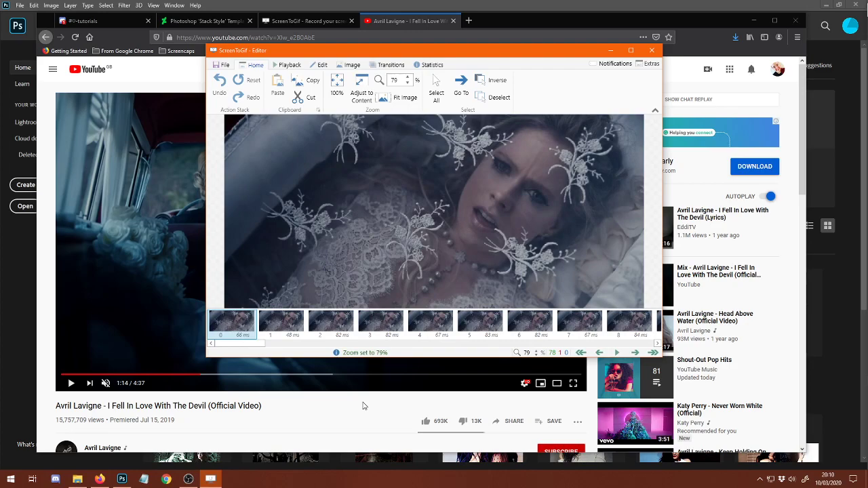
Play back the recording in the ScreenToGif editor to review the captured frames up to the scene change
click(325, 324)
click(259, 323)
click(617, 353)
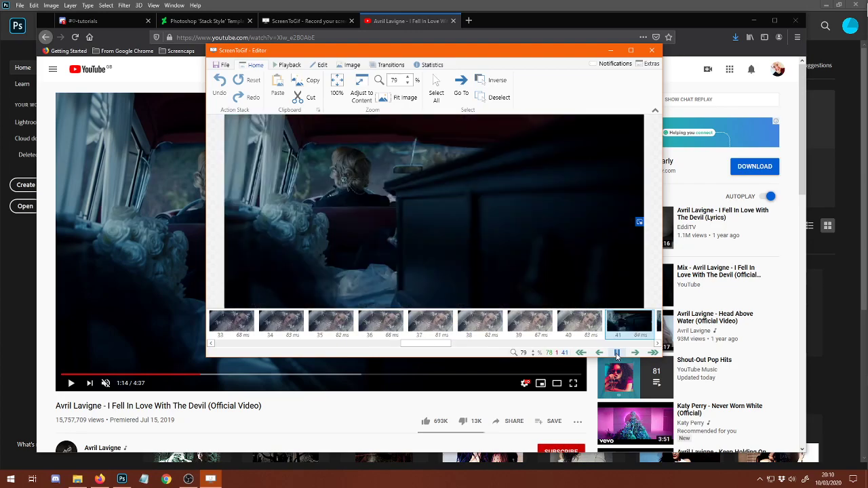
click(617, 352)
Compare individual frames between about 22 and 31 to find where the movement starts
drag(459, 344, 403, 344)
click(427, 327)
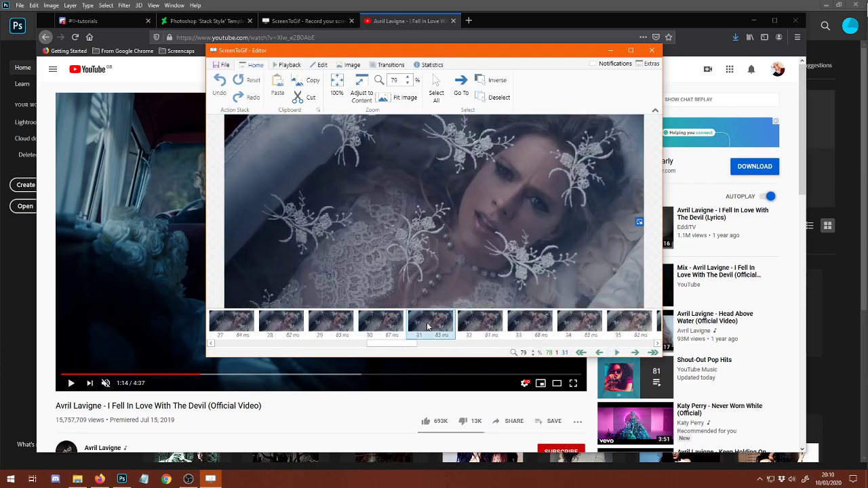
click(343, 327)
click(293, 327)
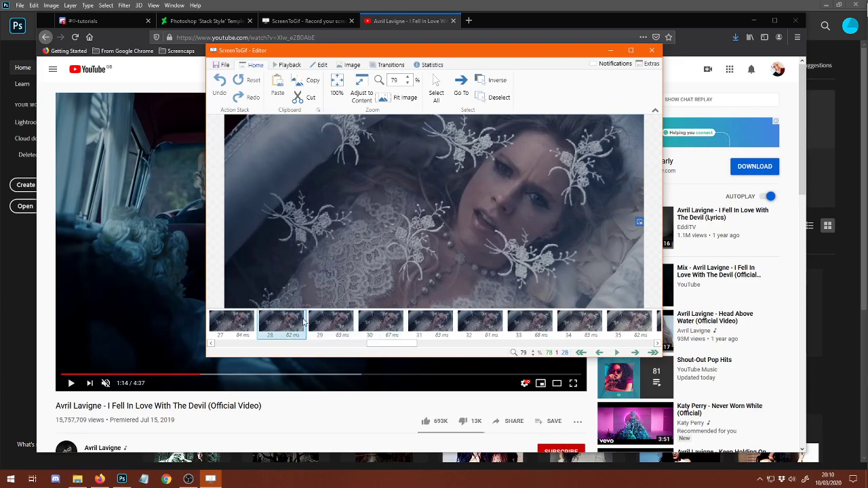
drag(396, 344, 356, 347)
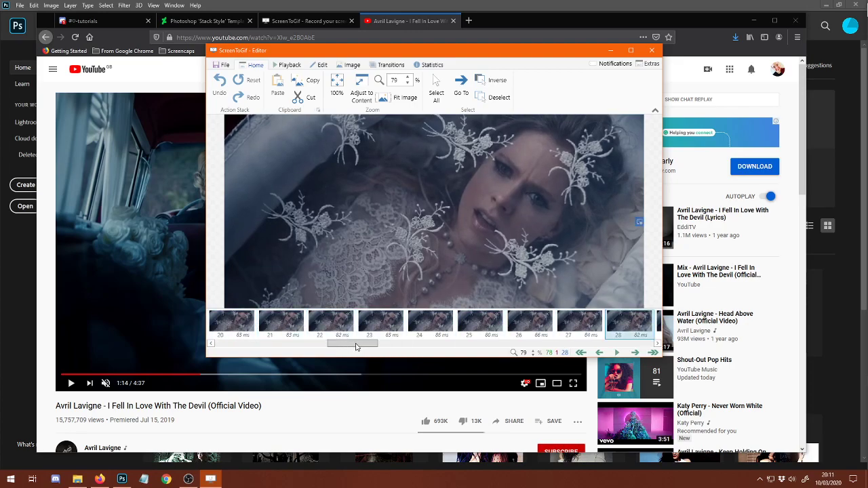
click(548, 330)
click(575, 330)
click(531, 330)
click(479, 330)
click(419, 328)
click(396, 327)
click(427, 327)
click(470, 324)
click(431, 324)
click(376, 322)
Cut frames 0 to 24 from the start of the recording and close the clipboard pane
click(420, 322)
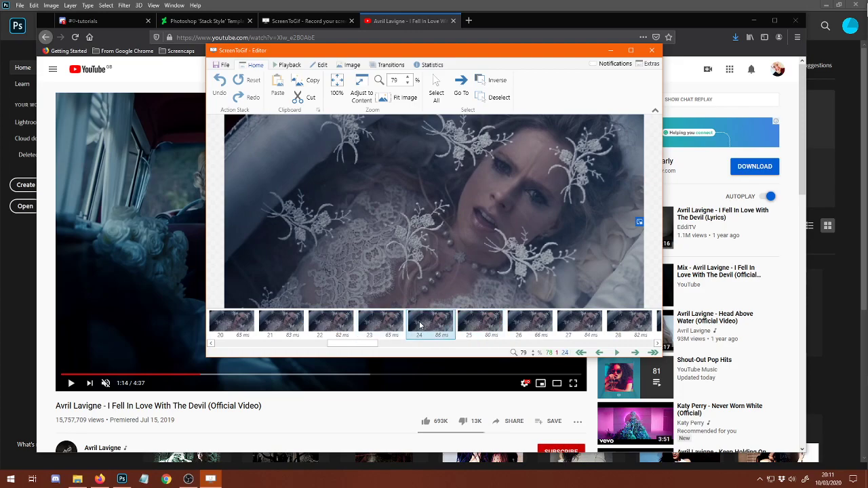
drag(370, 344, 231, 344)
shift+click(235, 327)
right_click(234, 327)
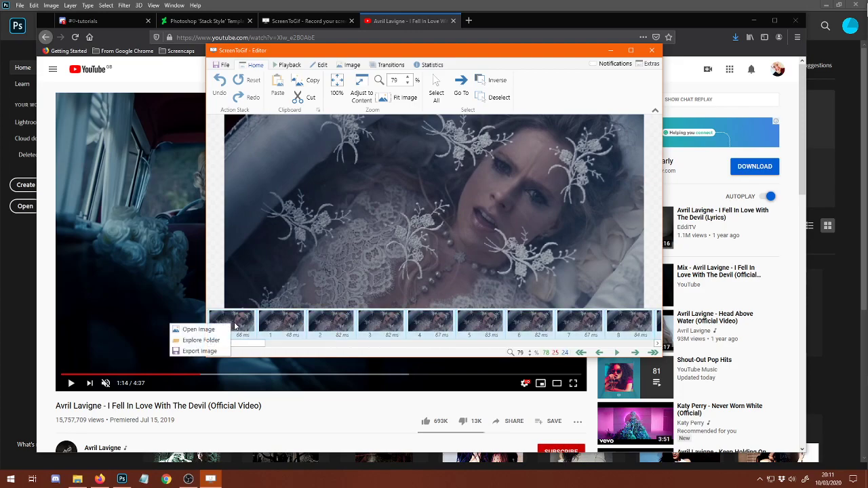
click(261, 347)
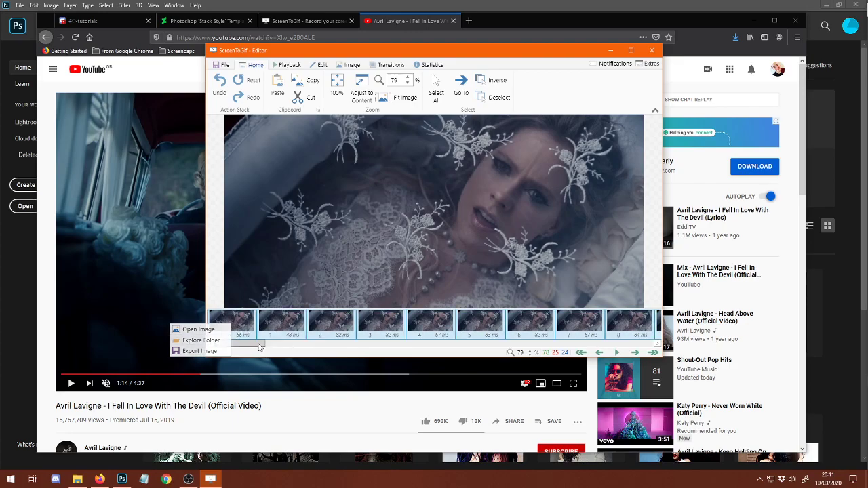
click(303, 97)
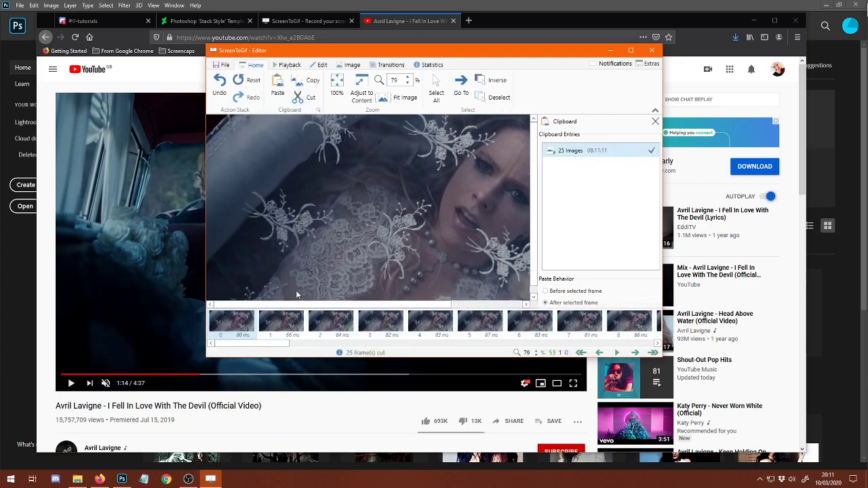
click(655, 121)
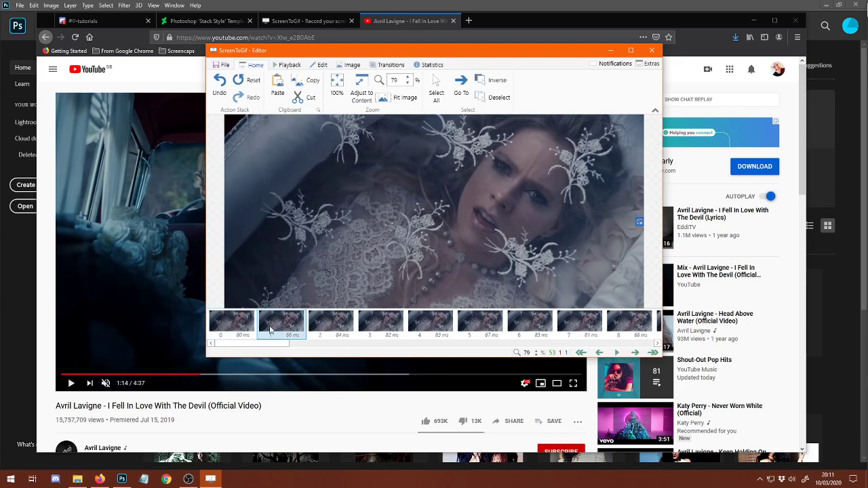
Play the trimmed recording to the end of the wanted movement and try to cut the trailing frames through frame 52
click(616, 353)
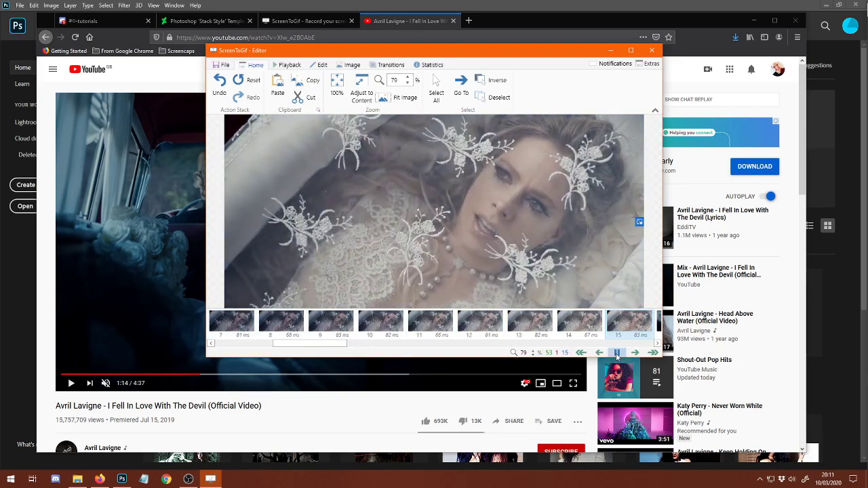
click(617, 352)
drag(334, 344, 638, 332)
shift+click(640, 323)
click(296, 99)
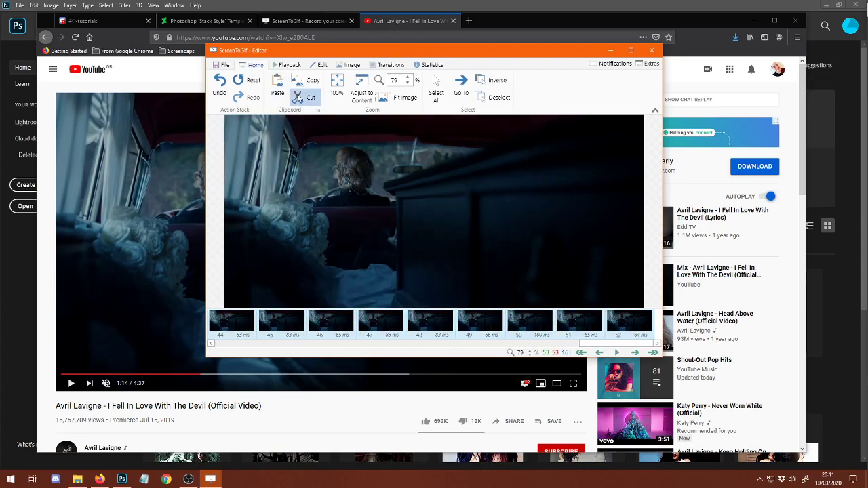
click(521, 275)
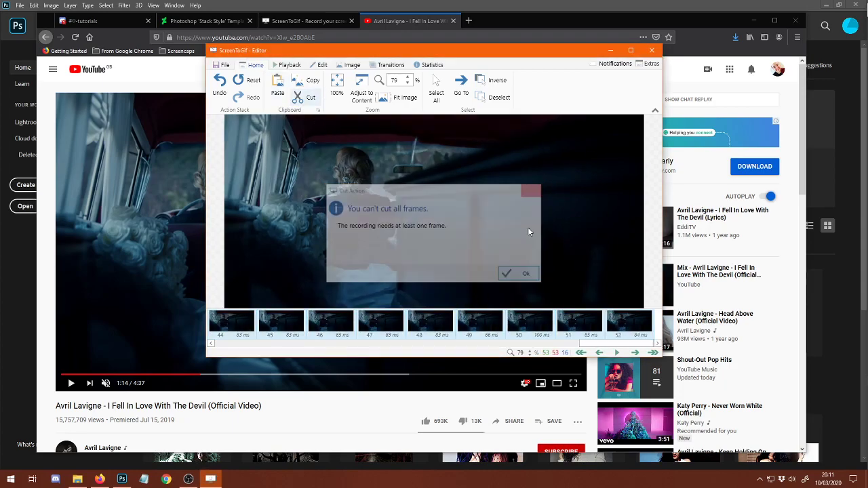
Select frames 0 to 15 as the part of the recording to export
drag(601, 343, 271, 345)
click(491, 322)
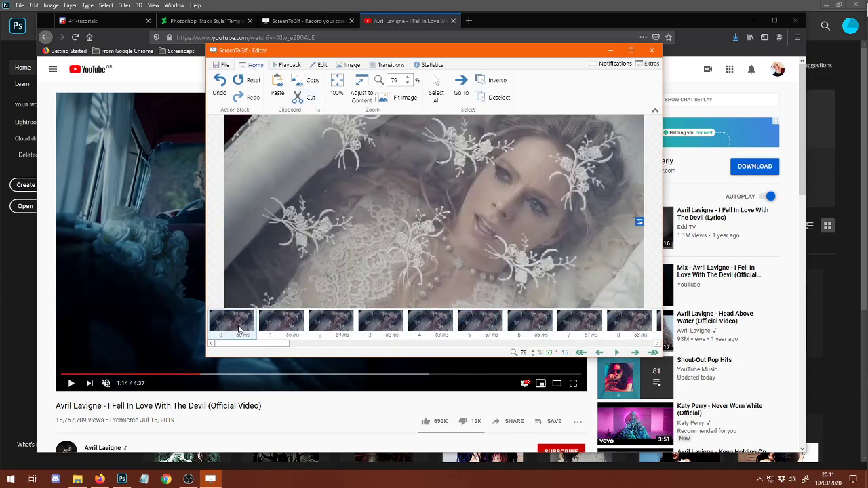
shift+click(238, 325)
right_click(277, 329)
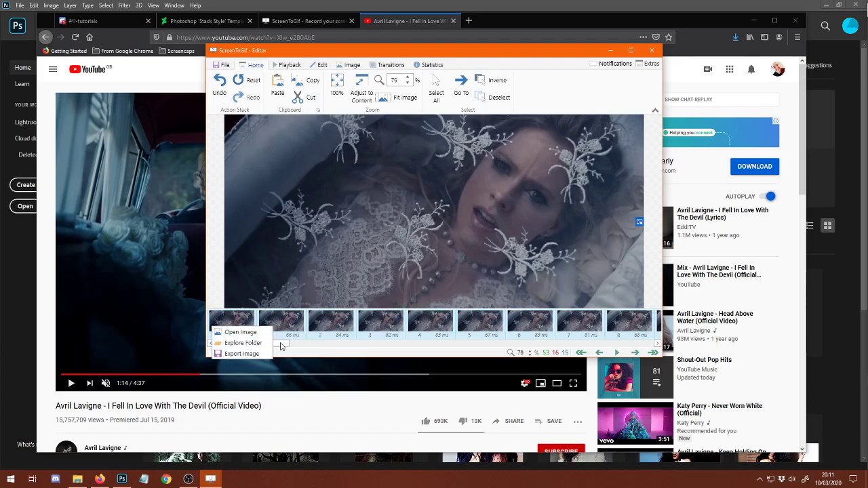
click(283, 344)
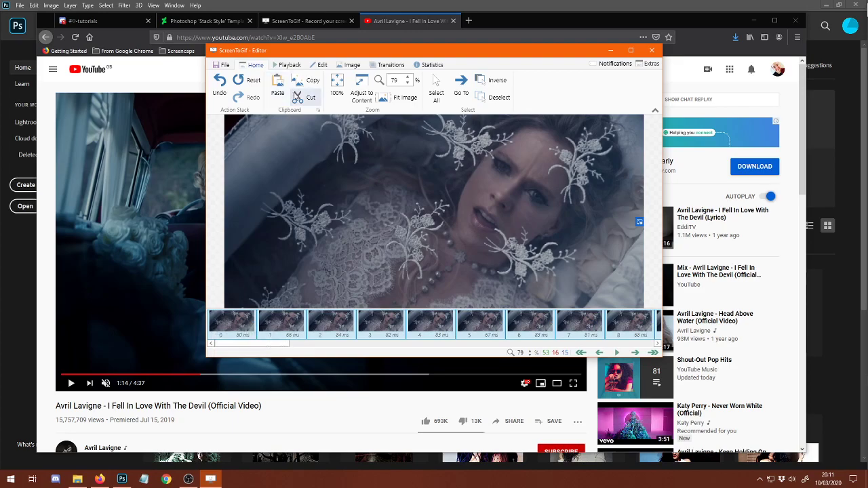
right_click(275, 325)
Set up saving the selected frames as Images (frames) in .png format with the file name ALFILWTH
key(ctrl+s)
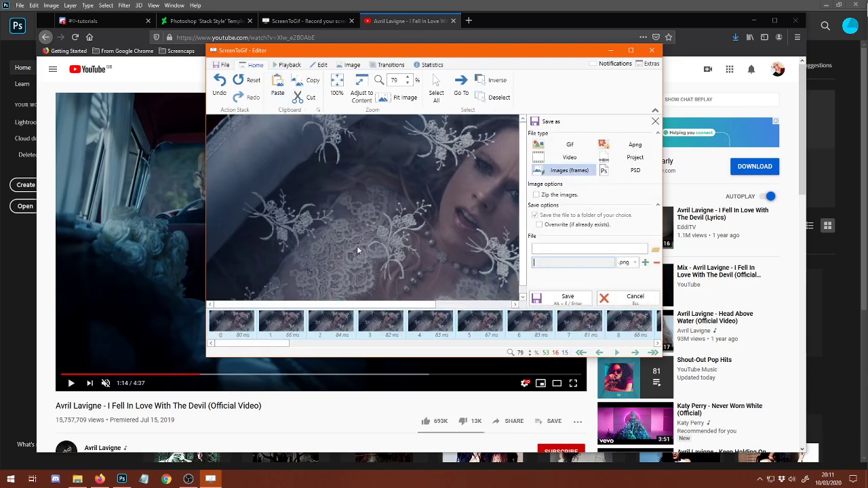
click(571, 175)
click(581, 250)
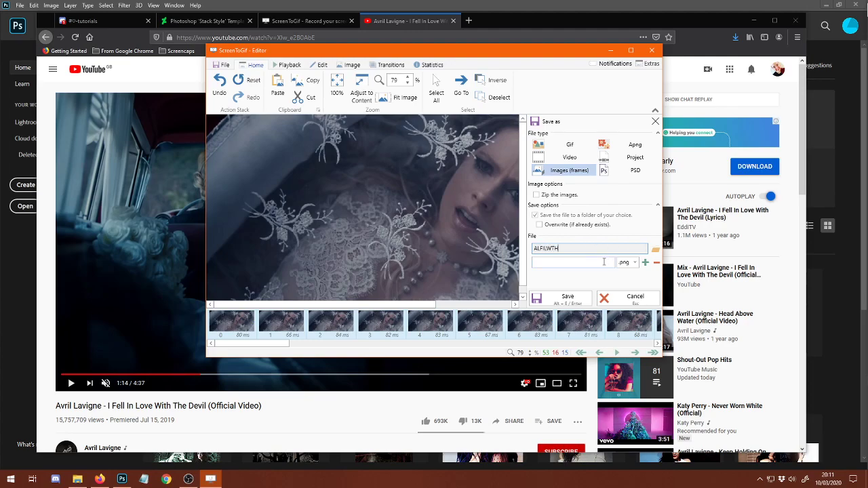
key(ctrl+x)
click(563, 262)
key(ctrl+v)
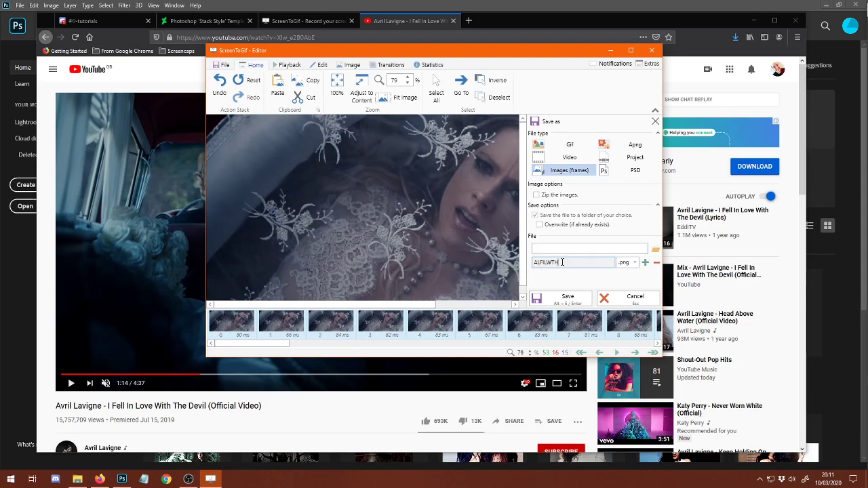
Choose the RP folder on External (F:) as the destination and export the 16 frames there
click(656, 251)
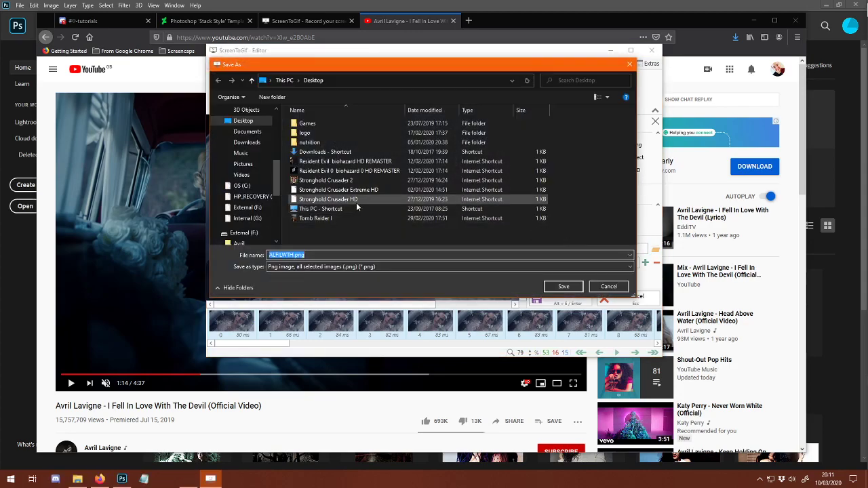
scroll(249, 207, down, 2)
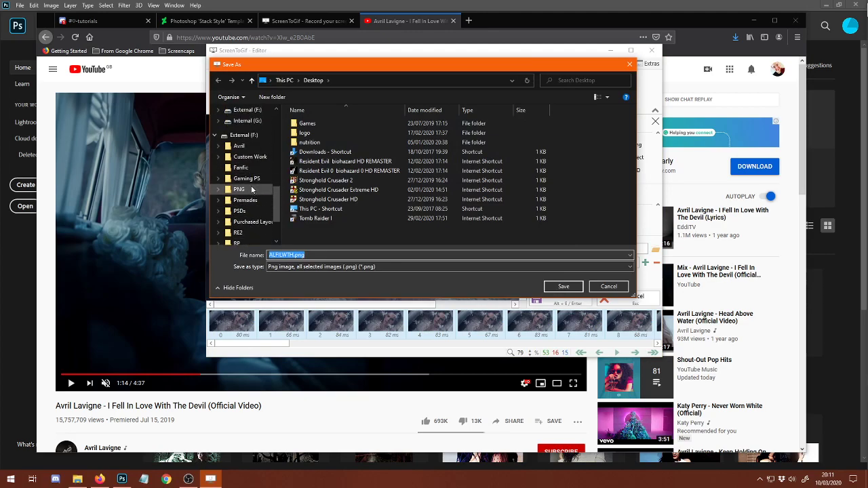
scroll(258, 211, down, 1)
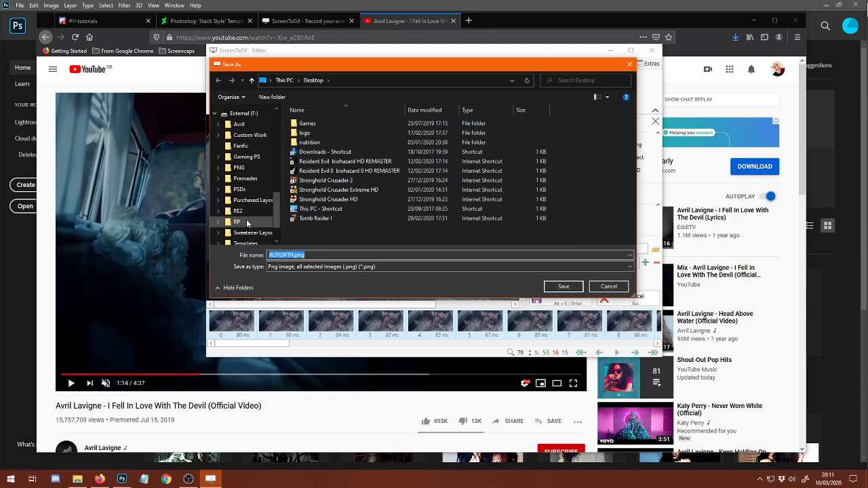
click(236, 222)
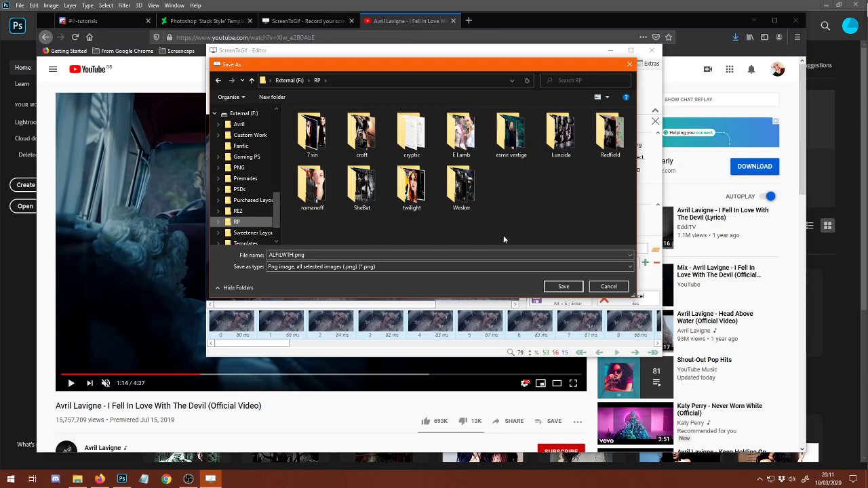
click(562, 286)
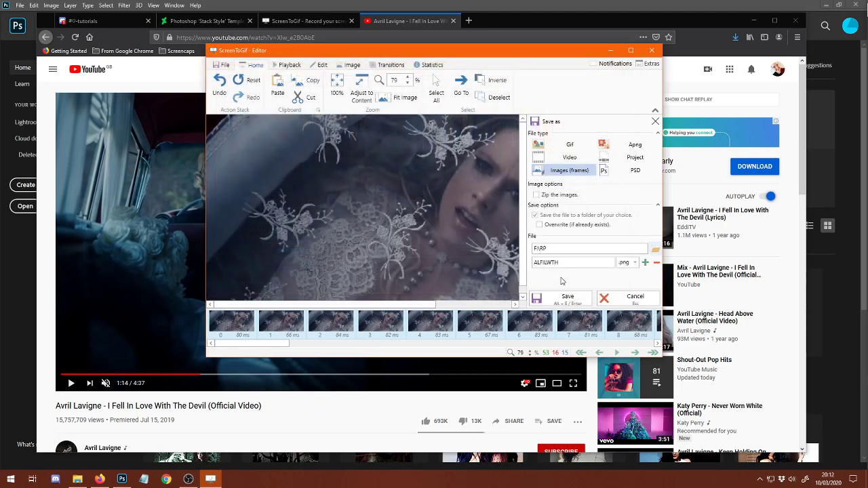
click(571, 295)
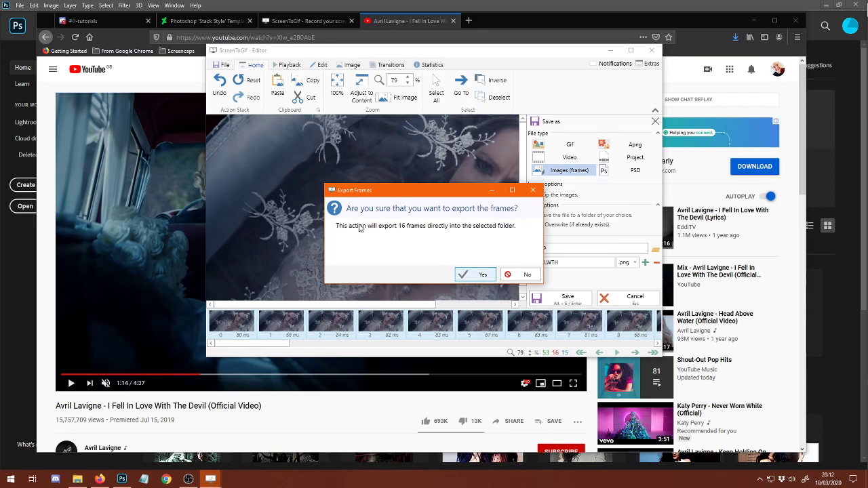
click(468, 275)
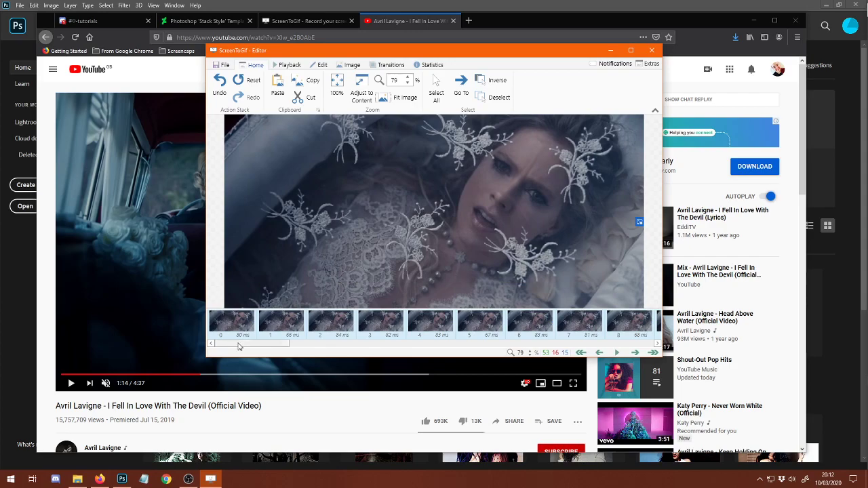
Switch to Photoshop and open all the images ALFILWTH 00.png to ALFILWTH 15.png from the RP folder on External (F:)
click(123, 479)
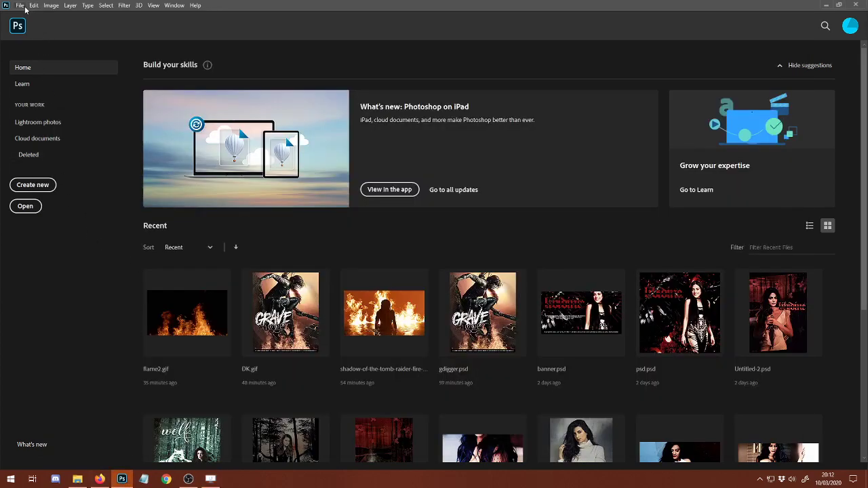
click(26, 206)
scroll(40, 136, down, 5)
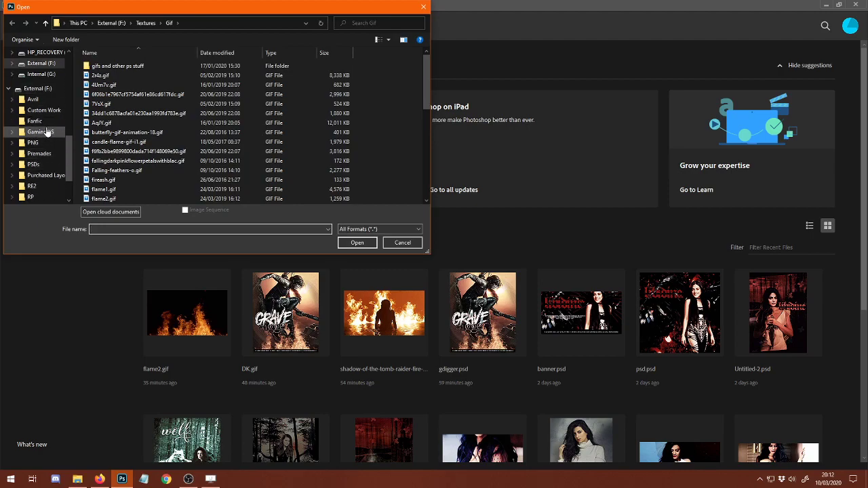
scroll(46, 129, down, 1)
click(31, 164)
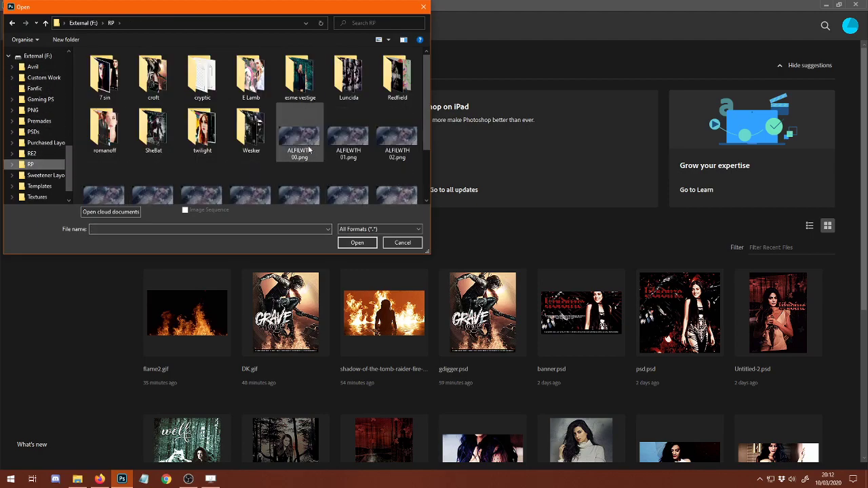
scroll(312, 154, down, 1)
click(299, 76)
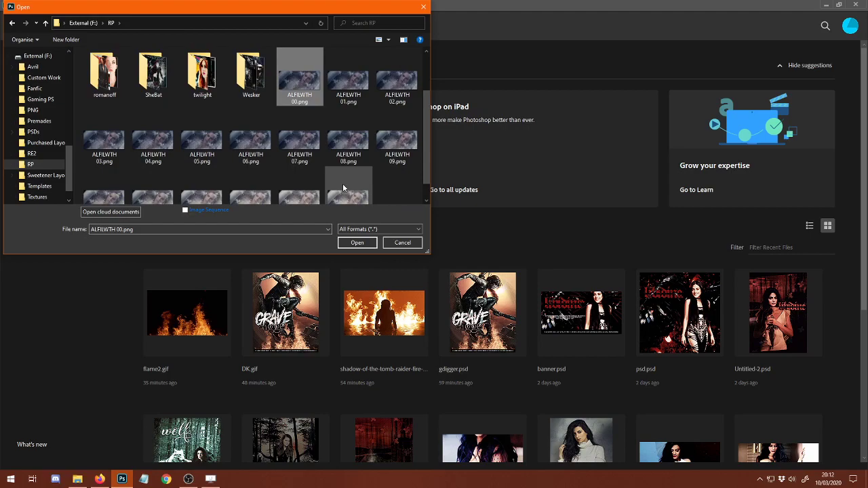
shift+click(343, 188)
click(358, 242)
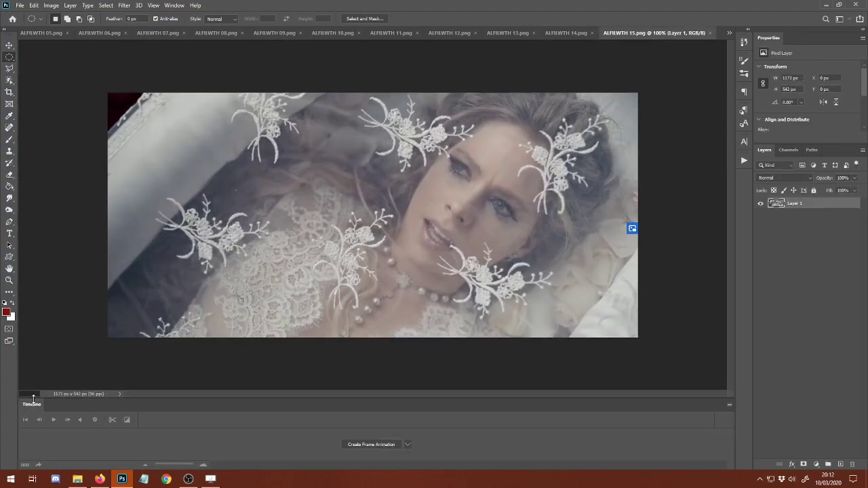
Collapse the timeline, bring ALFILWTH 00.png to the front and activate the Move tool
double_click(30, 406)
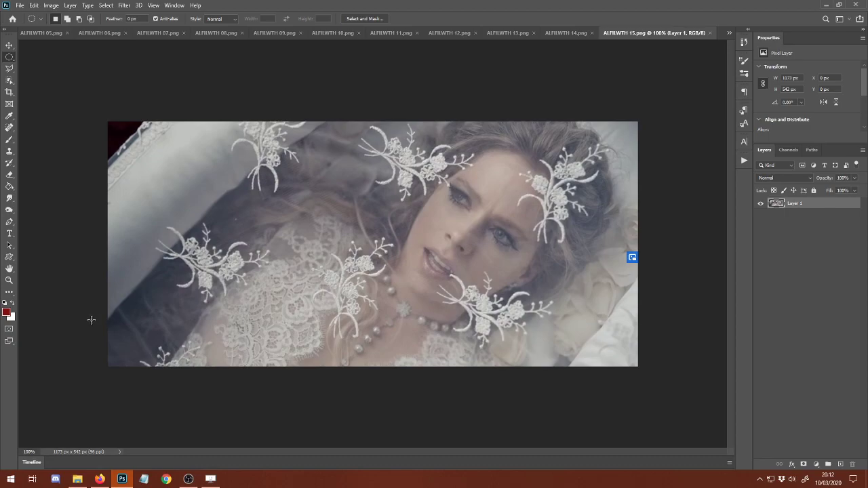
click(729, 32)
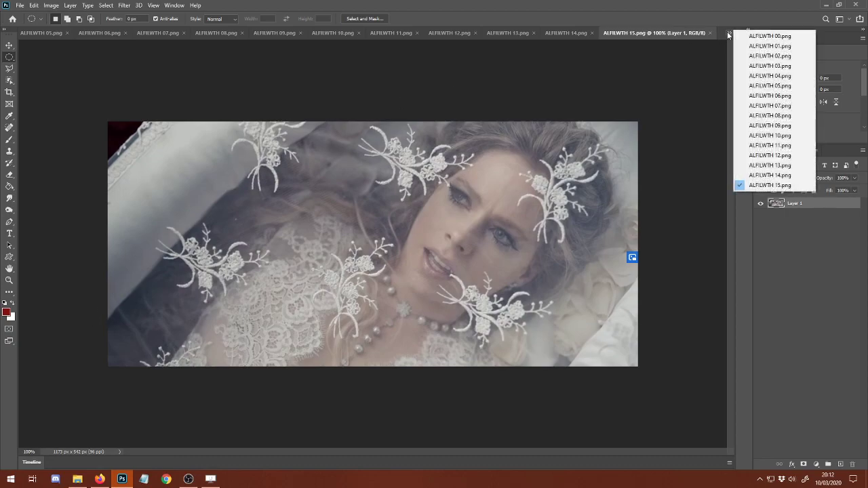
click(763, 35)
click(11, 46)
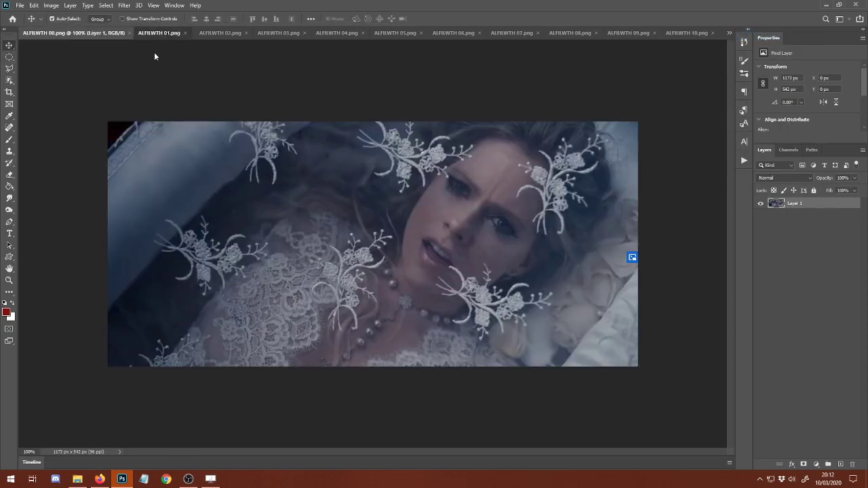
Copy the ALFILWTH 01.png image into ALFILWTH 00.png as a new layer, close its window and align the layer with the canvas
drag(160, 33, 140, 67)
drag(187, 178, 73, 182)
click(642, 66)
key(ctrl+t)
drag(242, 189, 405, 257)
key(Return)
Copy the ALFILWTH 02.png image into ALFILWTH 00.png as a new layer and close its window
drag(163, 33, 155, 79)
drag(261, 135, 260, 55)
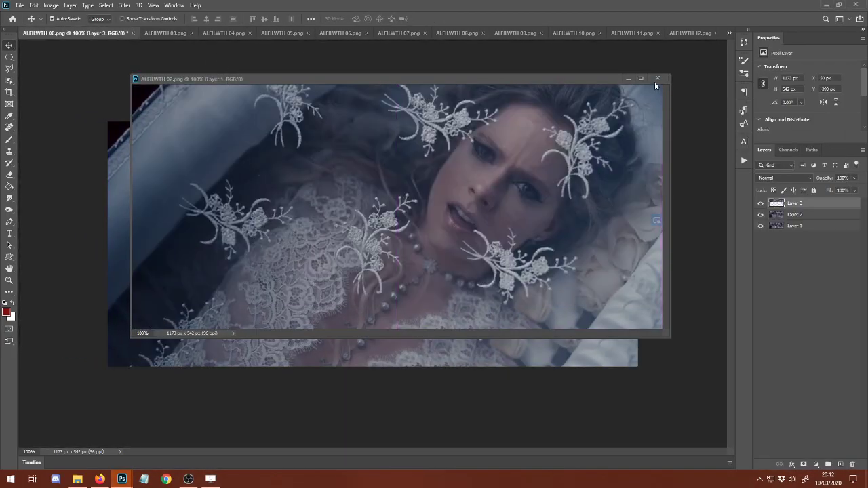
click(657, 78)
key(t)
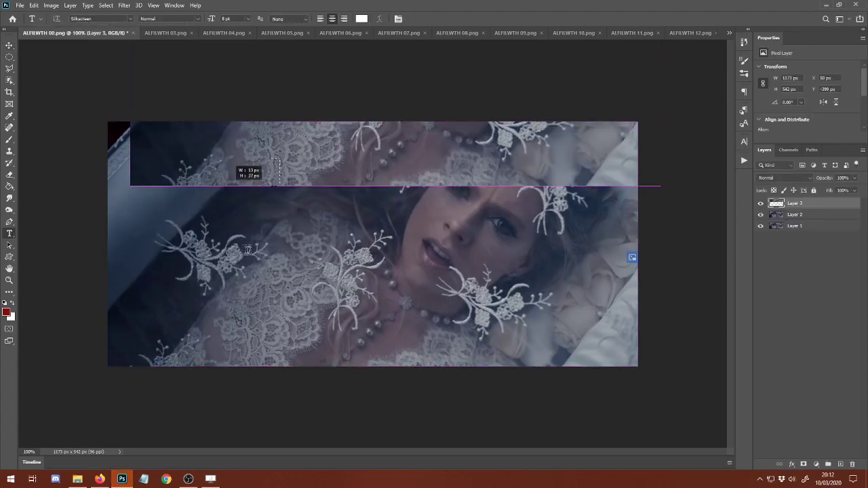
drag(280, 158, 245, 275)
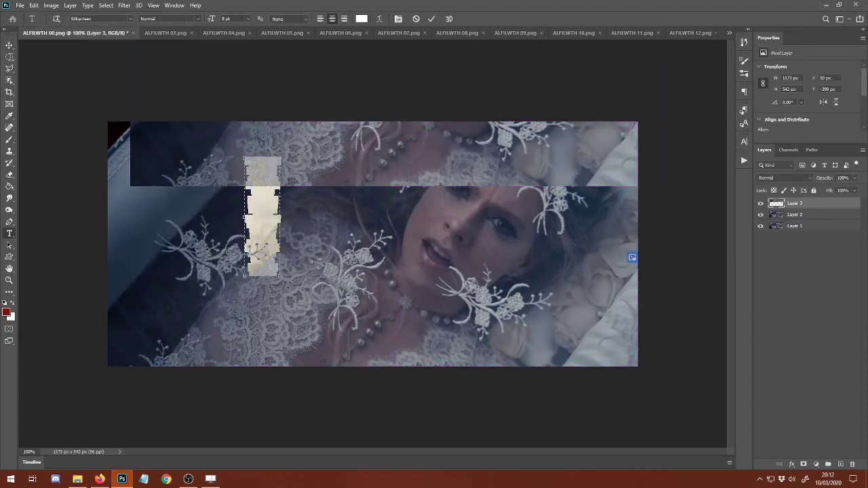
click(10, 60)
click(827, 208)
key(Delete)
Move Layer 3 with Free Transform so that it lines up exactly with the canvas
key(ctrl+t)
drag(321, 152, 301, 332)
key(Return)
Copy the images ALFILWTH 03.png to ALFILWTH 06.png one by one into ALFILWTH 00.png as new layers, closing each source window
click(161, 33)
drag(161, 33, 229, 51)
click(649, 97)
click(658, 66)
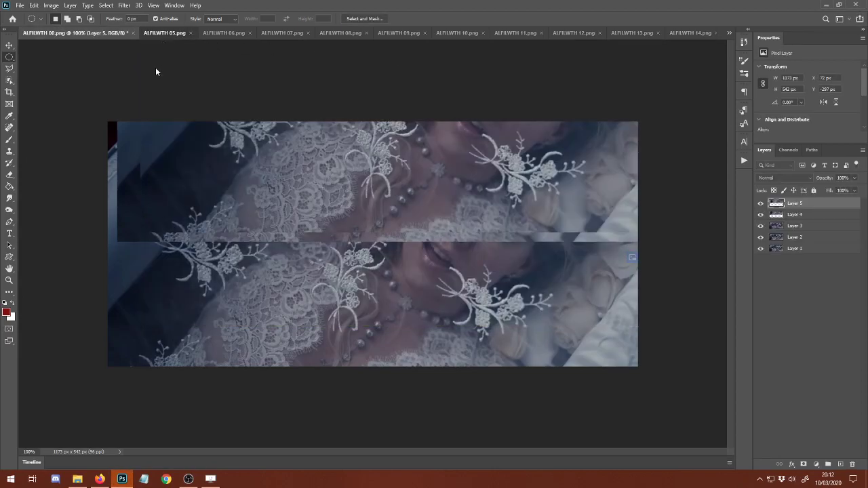
drag(165, 33, 222, 118)
click(648, 98)
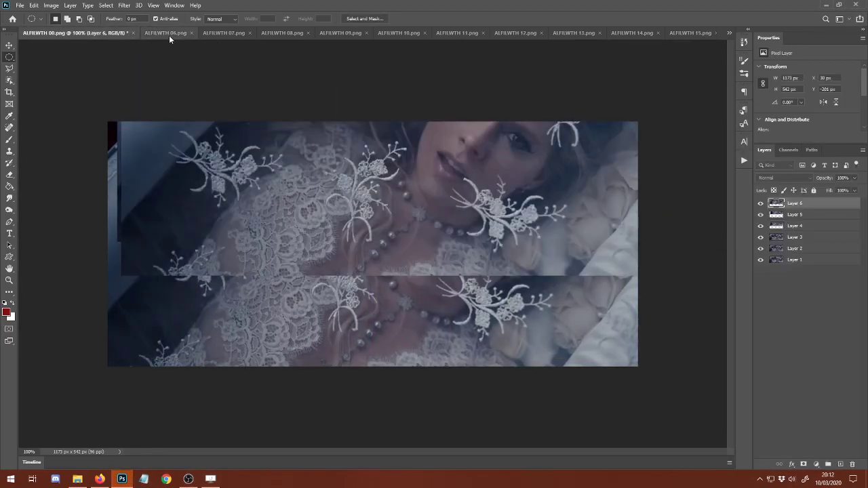
drag(169, 36, 239, 99)
drag(268, 153, 268, 59)
click(663, 81)
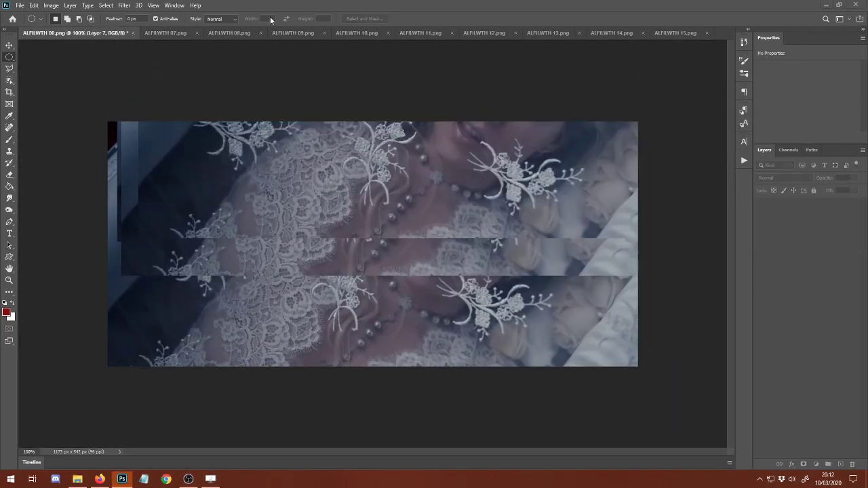
Add ALFILWTH 07.png, 08.png and 09.png as further layers in ALFILWTH 00.png and close their windows
drag(175, 34, 205, 105)
drag(213, 150, 214, 68)
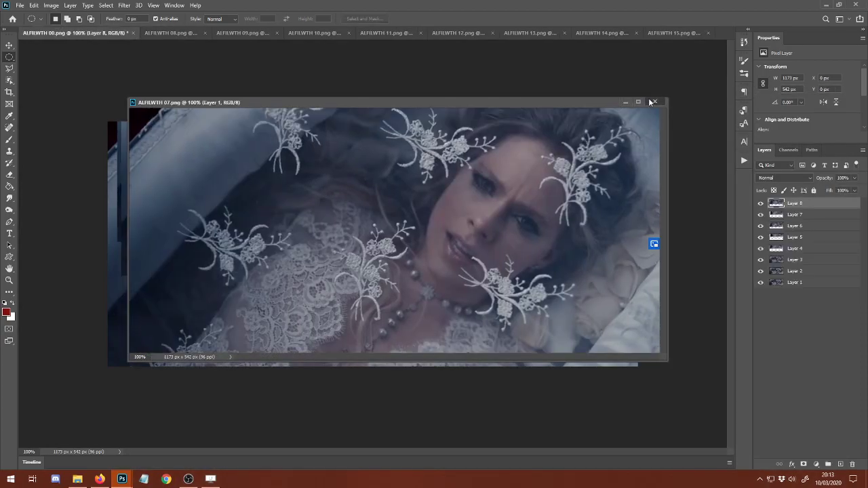
click(653, 101)
drag(179, 33, 178, 103)
drag(203, 150, 316, 63)
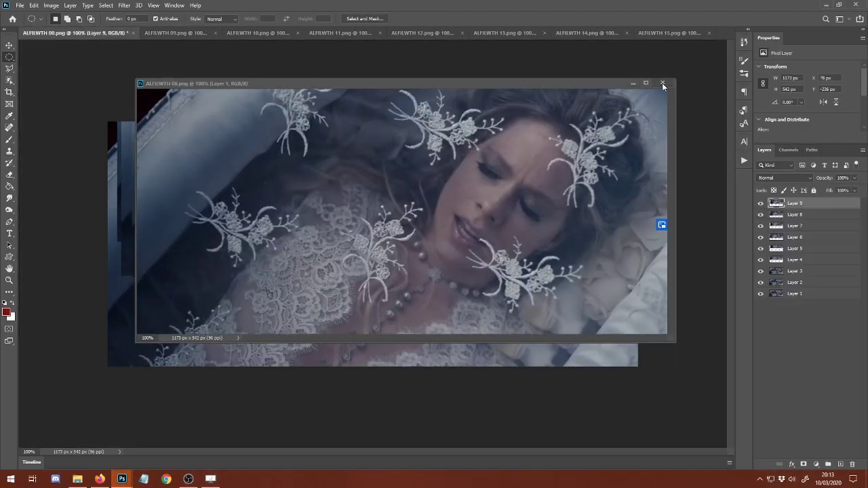
click(662, 84)
drag(189, 31, 197, 92)
drag(270, 140, 368, 68)
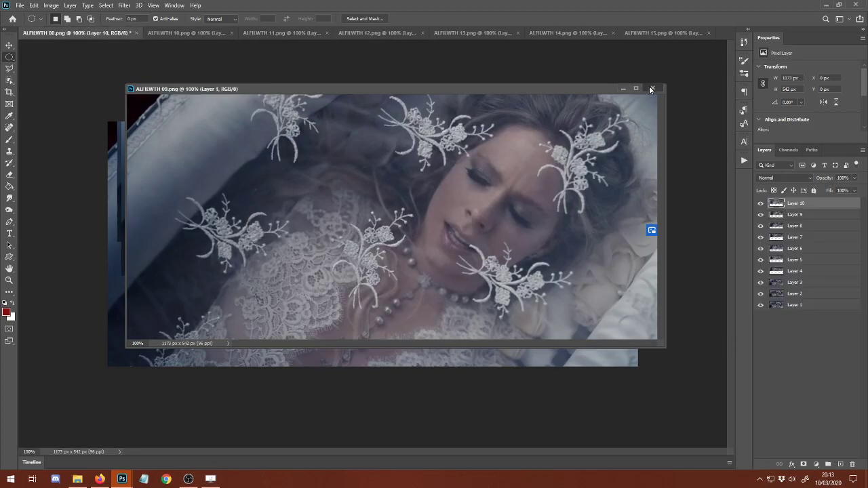
click(651, 89)
Add ALFILWTH 10.png, 11.png and 12.png as further layers in ALFILWTH 00.png and close their windows
drag(186, 33, 197, 91)
drag(248, 146, 461, 71)
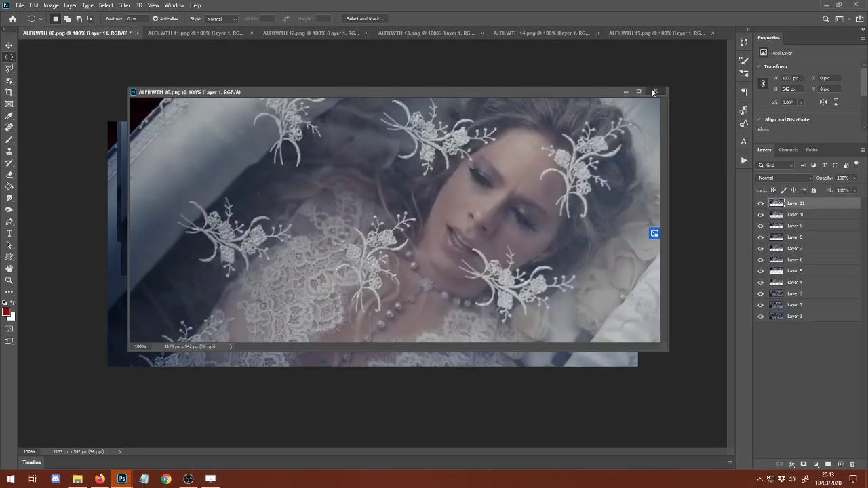
click(654, 92)
drag(210, 33, 210, 124)
drag(237, 162, 250, 88)
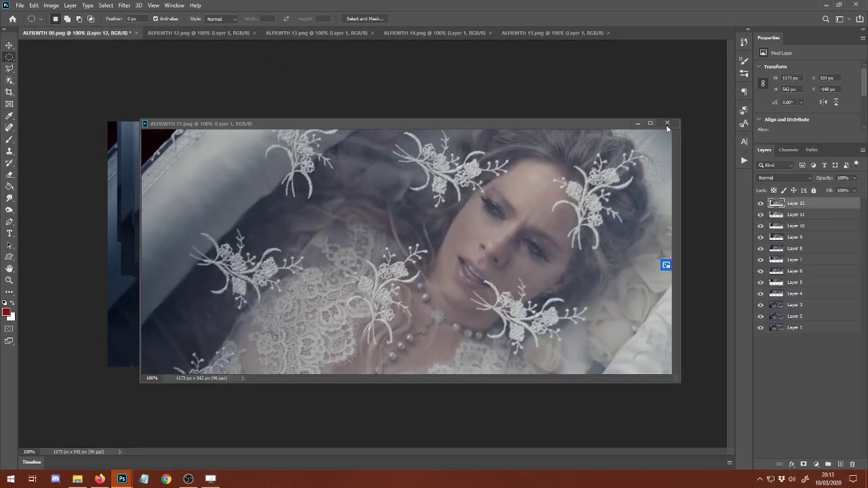
click(667, 123)
drag(229, 34, 213, 69)
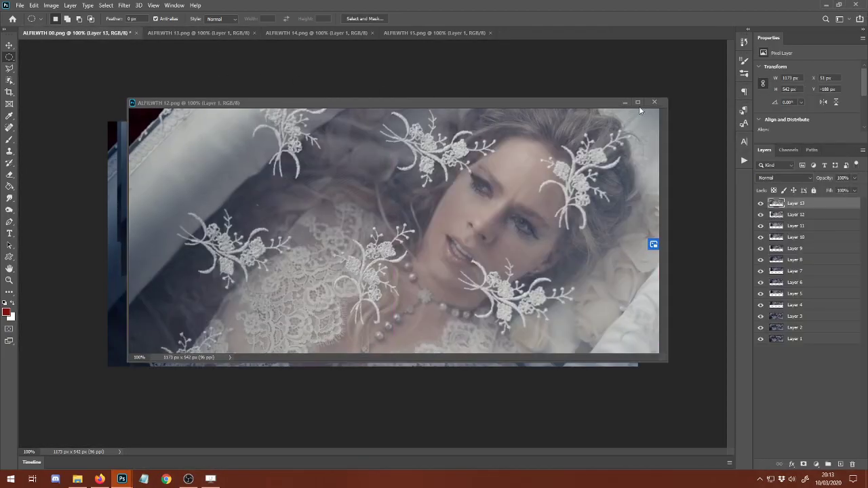
click(654, 102)
Add the last images, ALFILWTH 13.png, 14.png and 15.png, as layers in ALFILWTH 00.png and close their windows
drag(197, 32, 467, 92)
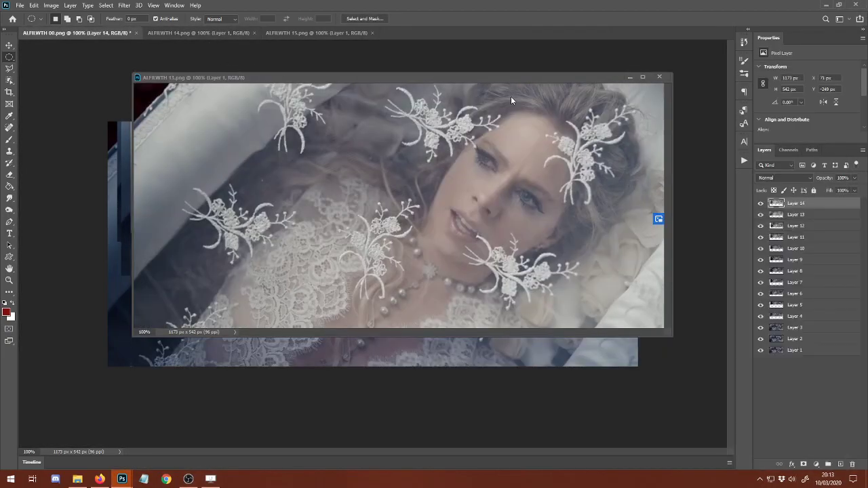
click(659, 77)
drag(225, 35, 557, 110)
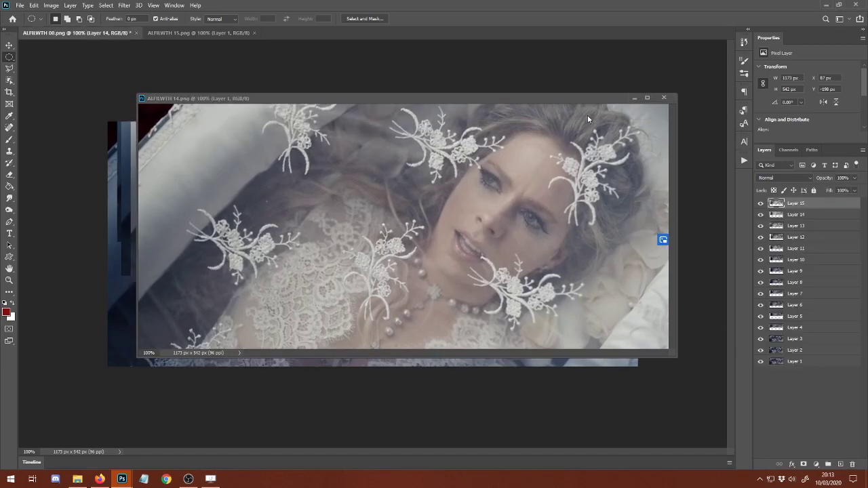
click(664, 97)
drag(198, 32, 403, 72)
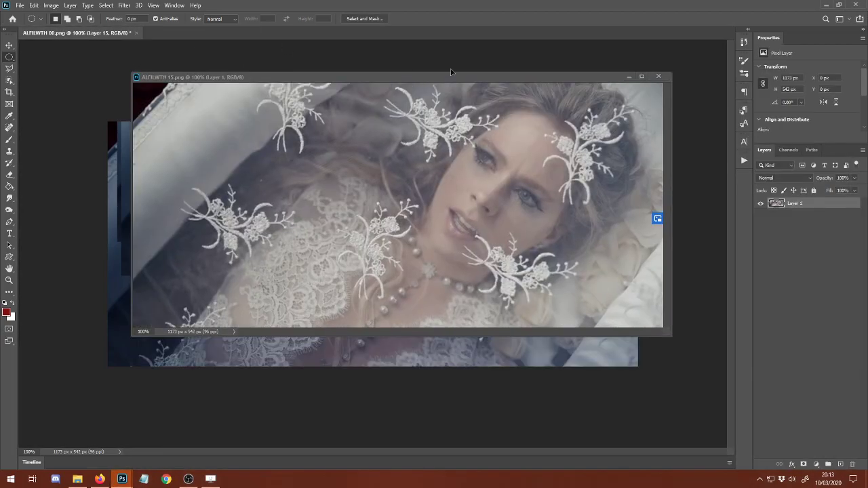
click(658, 77)
Hide Layers 5 to 16 and move Layer 4 with Free Transform so that it lines up with the canvas
drag(761, 211, 761, 329)
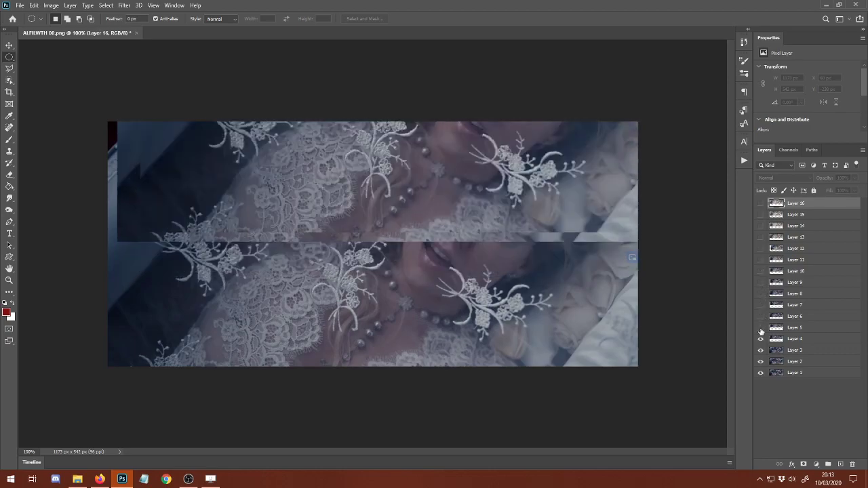
click(811, 339)
key(ctrl+t)
drag(462, 200, 453, 323)
key(Return)
Show Layers 5 and 6 and move each with Free Transform so that it lines up with the canvas
click(760, 327)
click(811, 328)
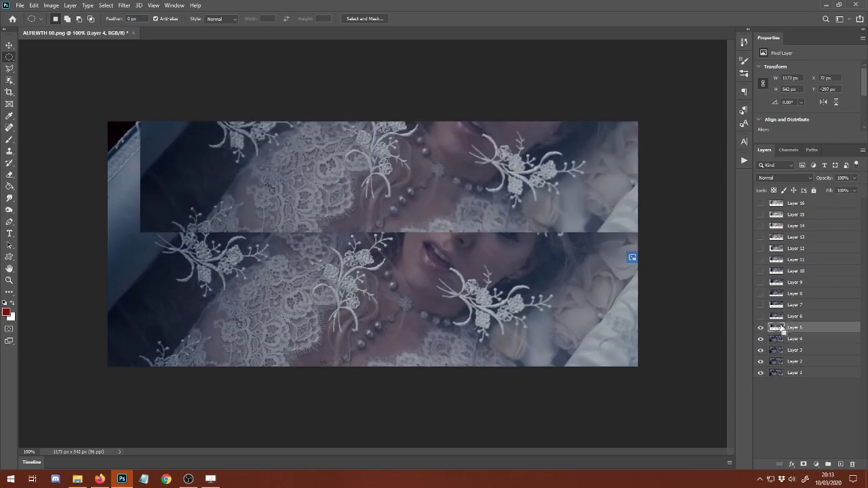
key(ctrl+t)
drag(500, 201, 459, 313)
key(Return)
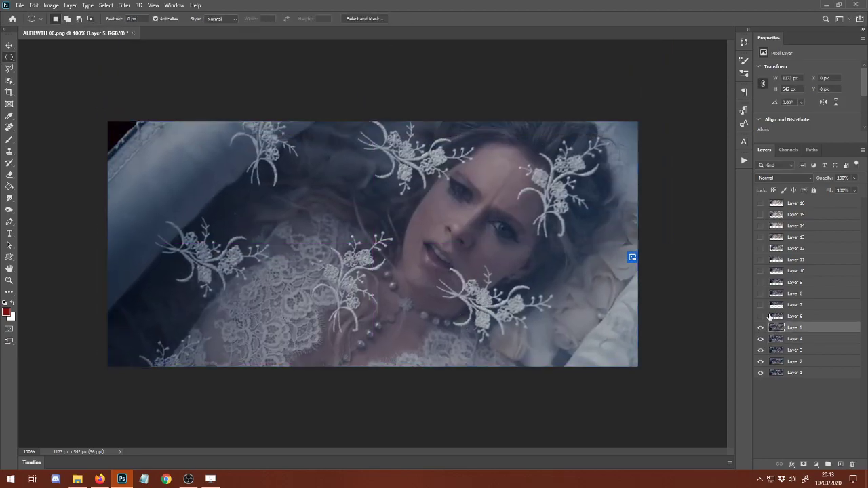
click(761, 316)
click(811, 316)
key(ctrl+t)
drag(489, 156, 468, 278)
key(Return)
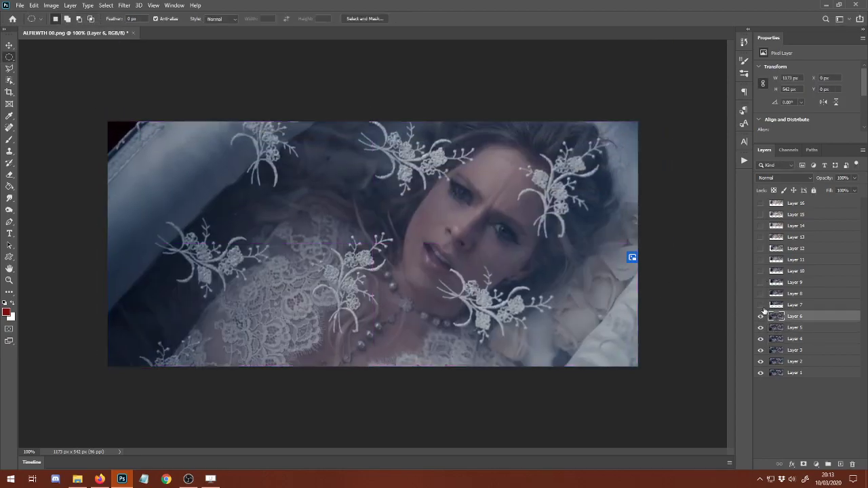
Show Layers 7 and 8 and move each with Free Transform so that it lines up with the canvas
click(761, 305)
click(811, 306)
key(ctrl+t)
drag(489, 129, 455, 317)
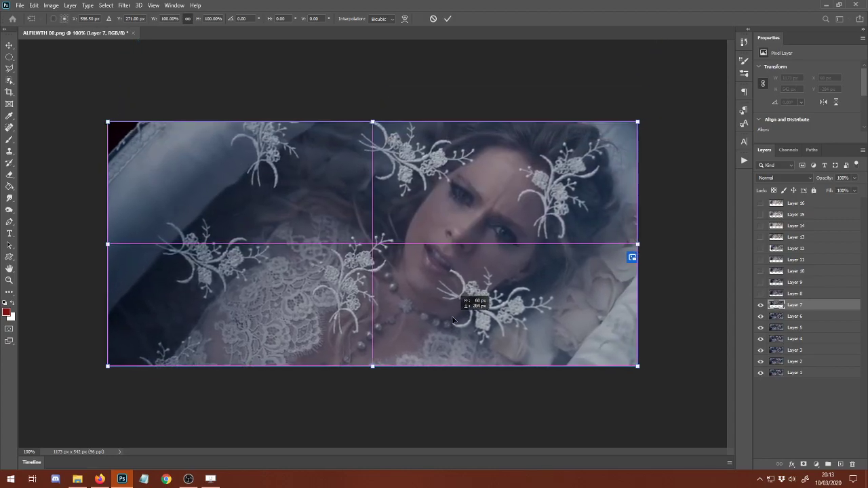
key(Return)
click(787, 295)
key(ctrl+t)
drag(498, 171, 471, 253)
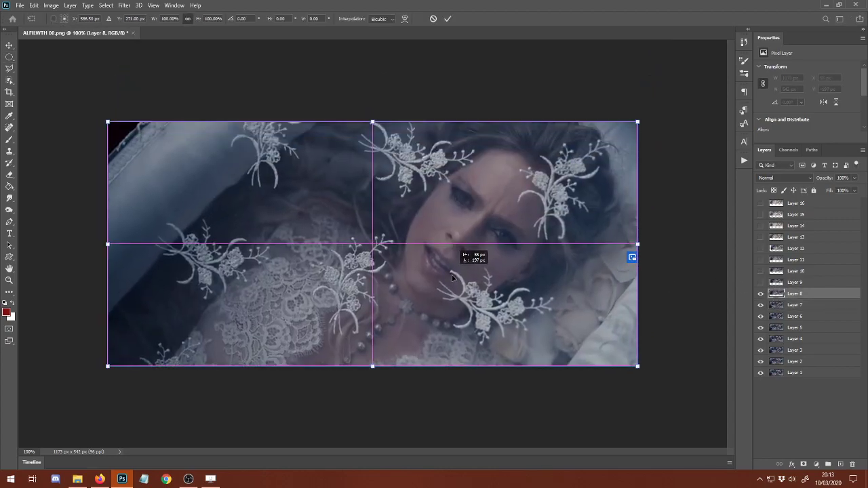
key(Return)
Show Layers 9 and 10 and move each with Free Transform so that it lines up with the canvas
click(761, 282)
click(794, 282)
key(ctrl+t)
drag(495, 176, 502, 270)
key(Return)
click(760, 271)
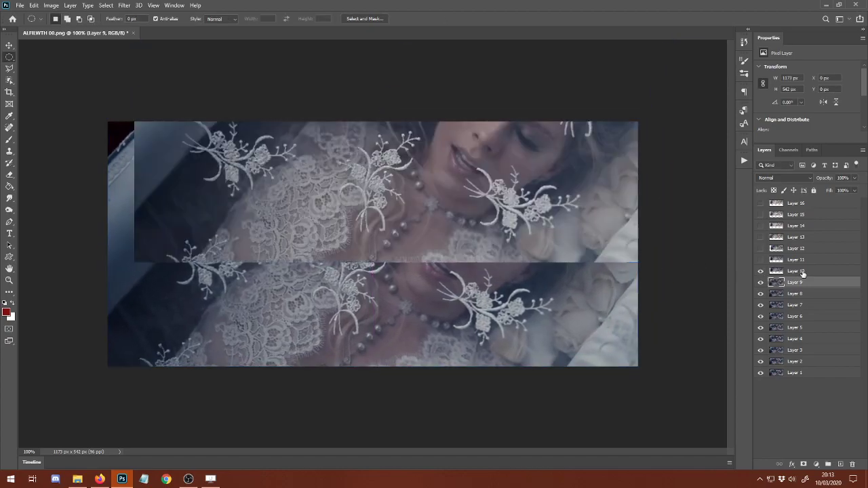
click(796, 271)
key(ctrl+t)
drag(468, 132, 488, 281)
key(Return)
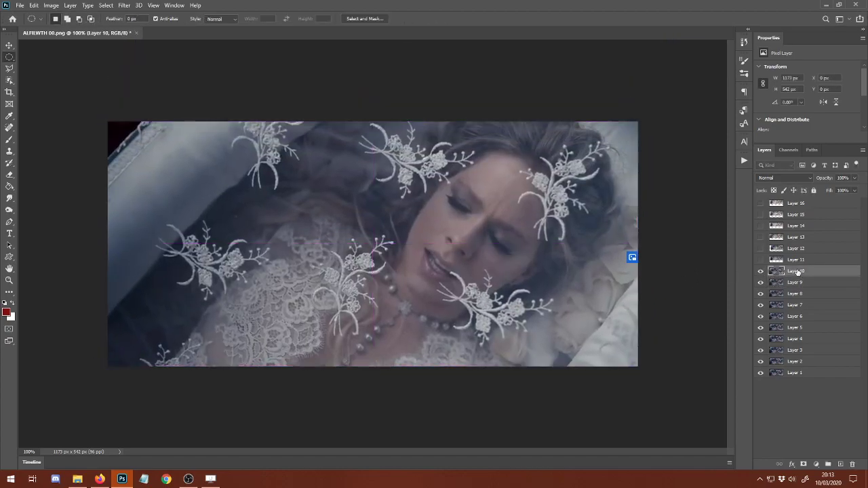
Show Layers 11 and 12 and move each with Free Transform so that it lines up with the canvas
click(760, 260)
click(795, 260)
key(ctrl+t)
drag(520, 175, 475, 287)
key(Return)
click(761, 248)
click(796, 249)
key(ctrl+t)
drag(510, 178, 465, 247)
key(Return)
Show Layers 13 and 14 and move each with Free Transform so that it lines up with the canvas
click(760, 238)
click(795, 237)
key(ctrl+t)
drag(461, 132, 496, 253)
key(Return)
click(761, 226)
click(795, 226)
key(ctrl+t)
drag(418, 120, 440, 270)
key(Return)
Show Layers 15 and 16 and move each with Free Transform so that it lines up with the canvas
click(761, 214)
click(795, 214)
key(ctrl+t)
drag(446, 155, 467, 273)
key(Return)
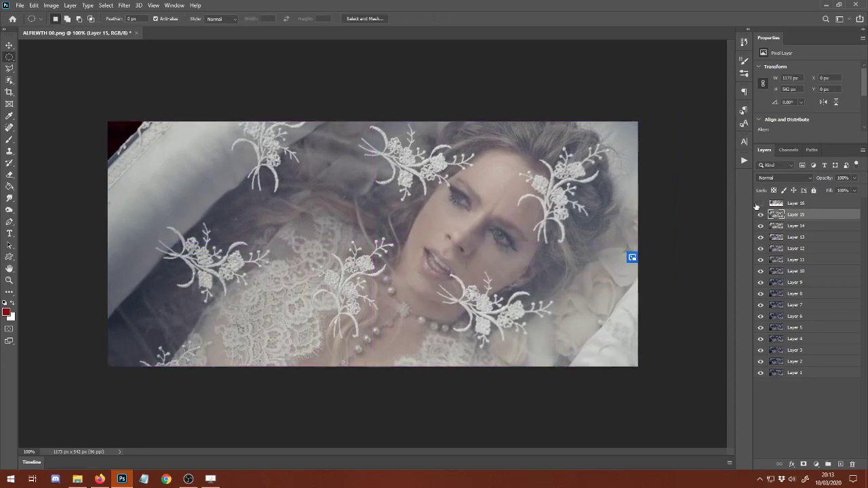
click(761, 204)
click(795, 204)
key(ctrl+t)
drag(451, 174, 426, 269)
key(Return)
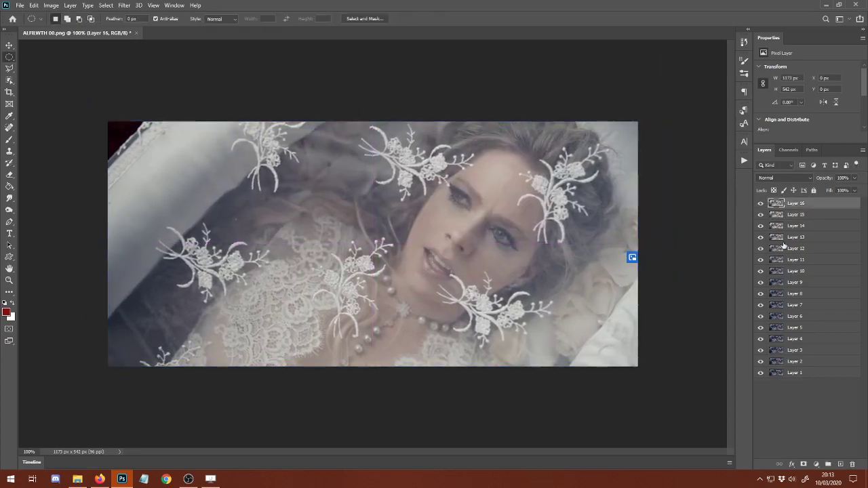
Crop the image to about 953 × 446 px, trimming all its edges, and expand the animation timeline
click(9, 93)
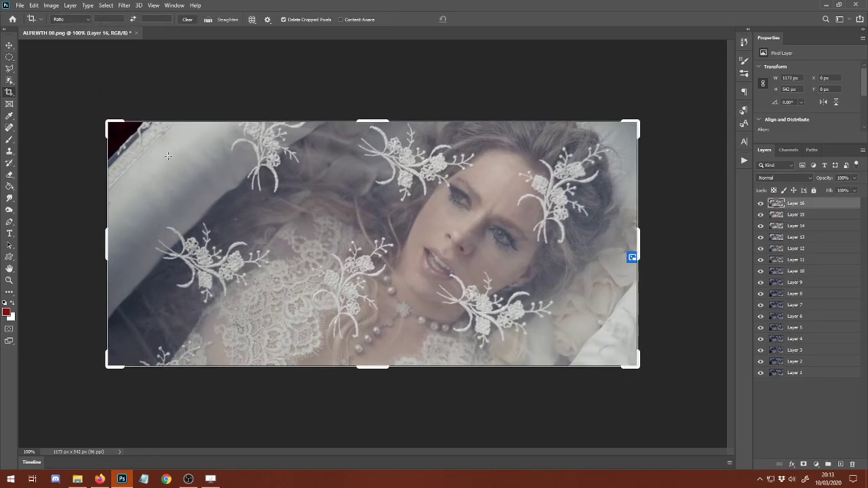
drag(112, 124, 188, 146)
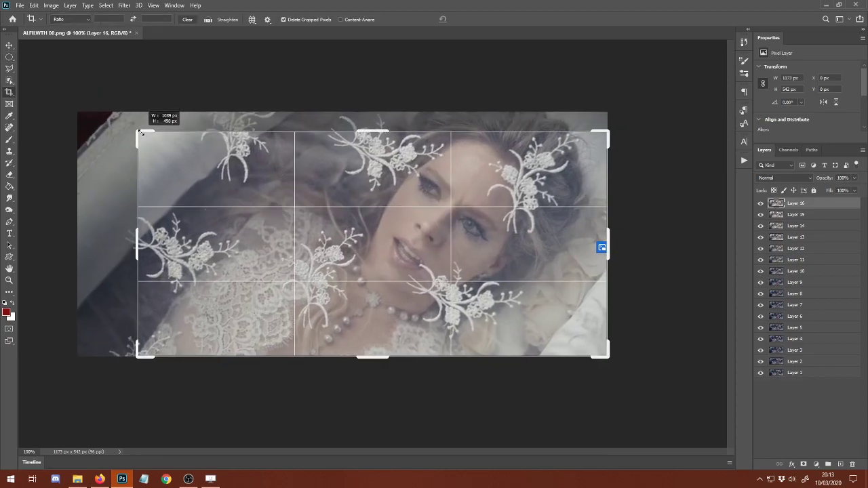
drag(597, 355, 586, 345)
double_click(506, 289)
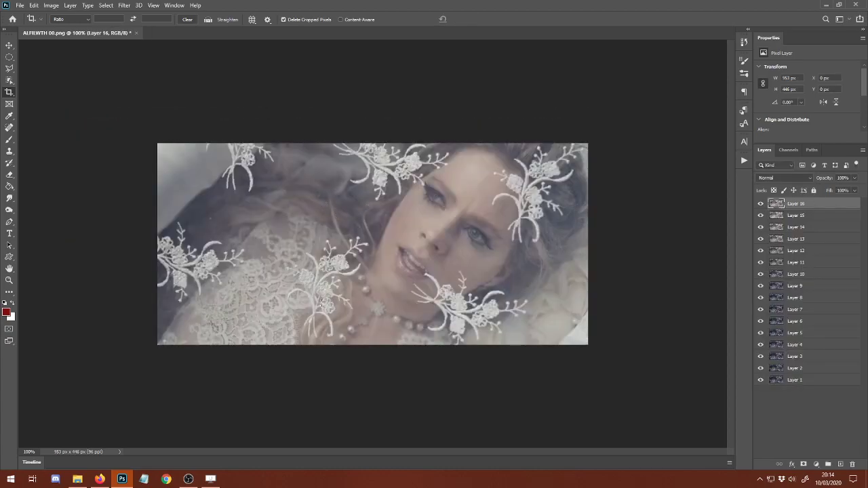
click(36, 462)
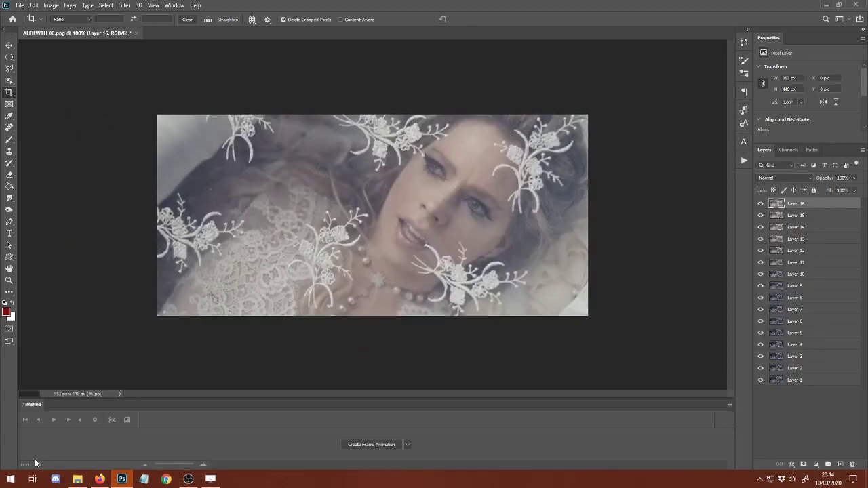
Resize the image to a width of 300 px with proportions linked, and switch to the Elliptical Marquee tool
click(55, 6)
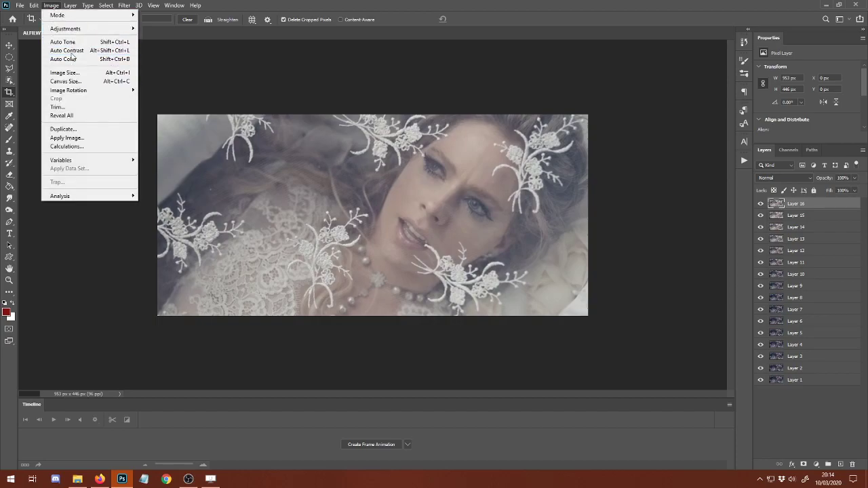
click(64, 72)
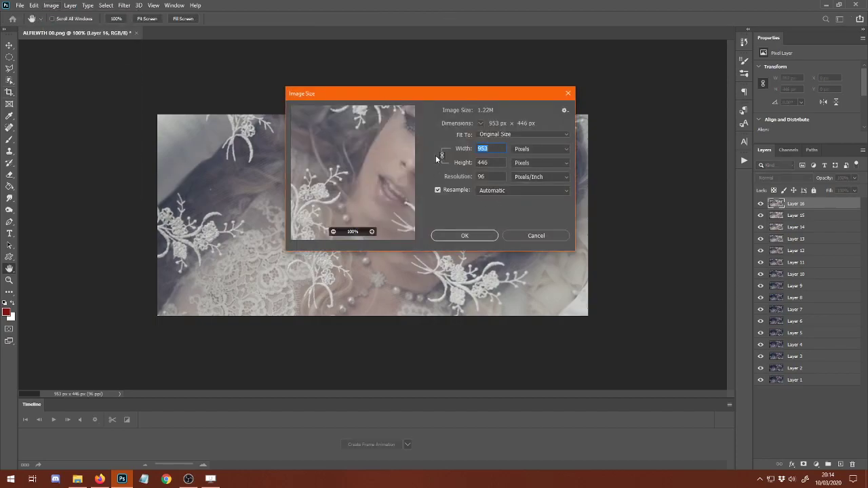
text(300)
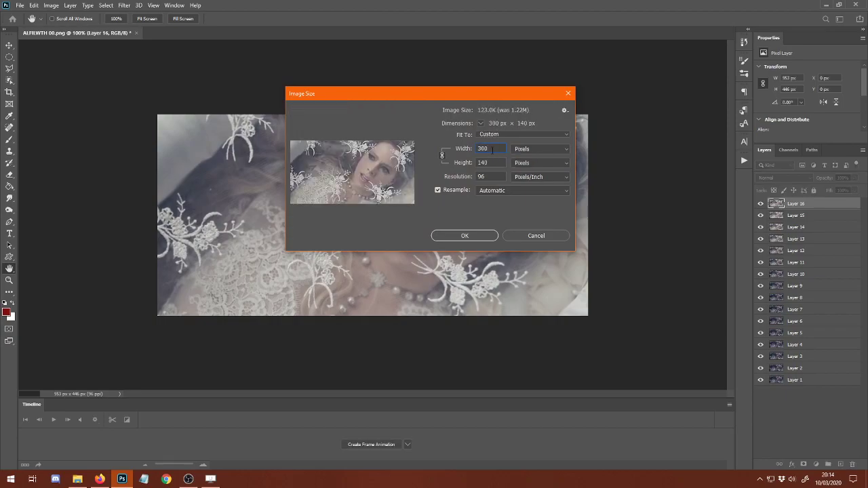
key(Return)
key(c)
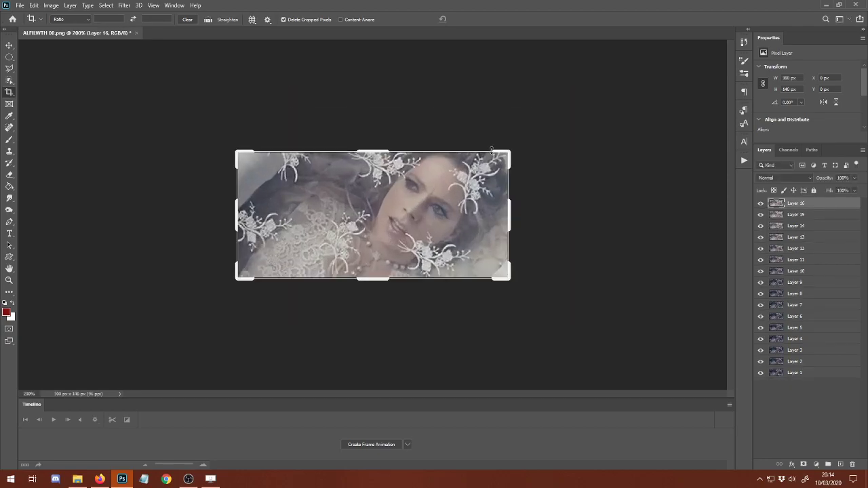
click(10, 58)
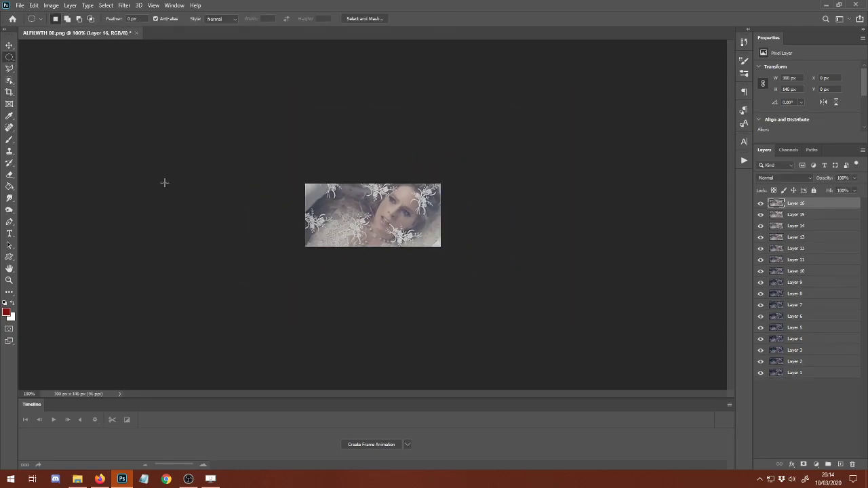
Open the peach colouring PSD from the PSDs folder on External (F:)
click(20, 5)
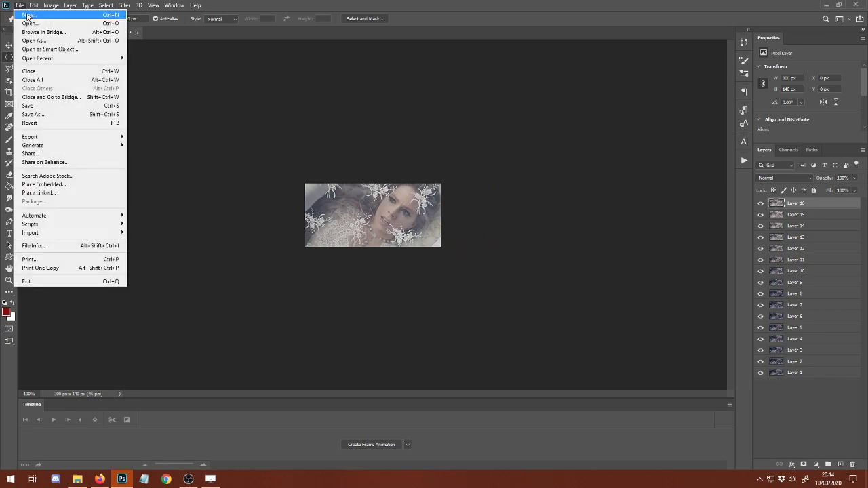
click(48, 24)
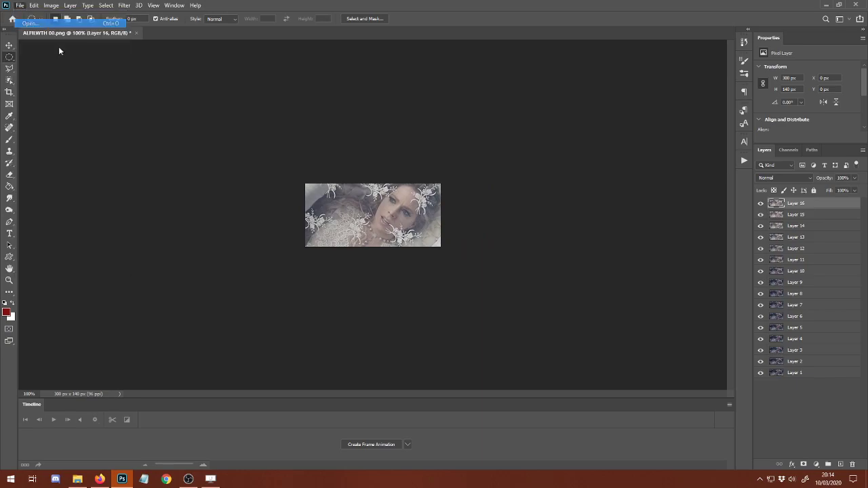
scroll(56, 179, down, 1)
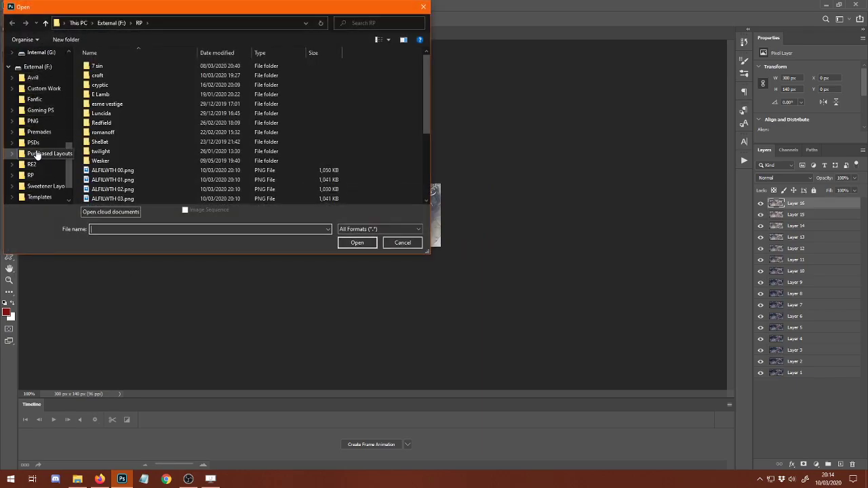
click(34, 143)
scroll(194, 156, down, 1)
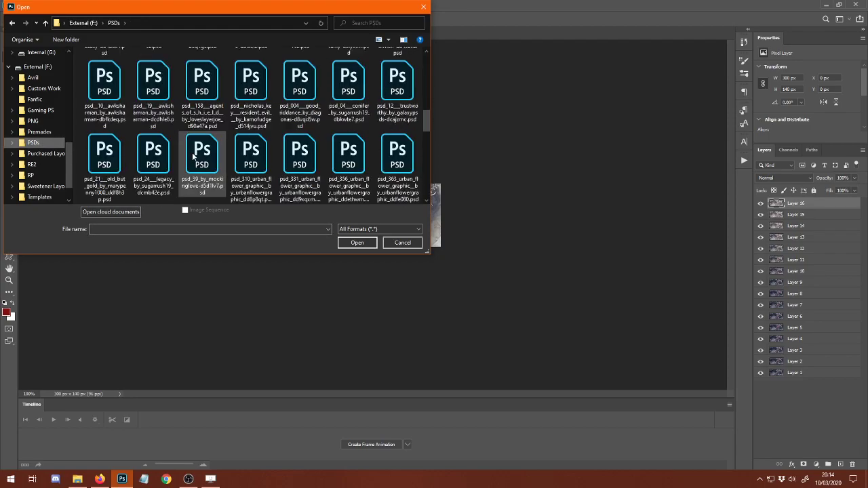
scroll(346, 163, up, 3)
double_click(347, 146)
Copy the coloramode.tumblr.com group from the peach PSD above Layer 16 in ALFILWTH 00.png, then close the peach PSD
drag(209, 35, 201, 70)
drag(797, 202, 372, 194)
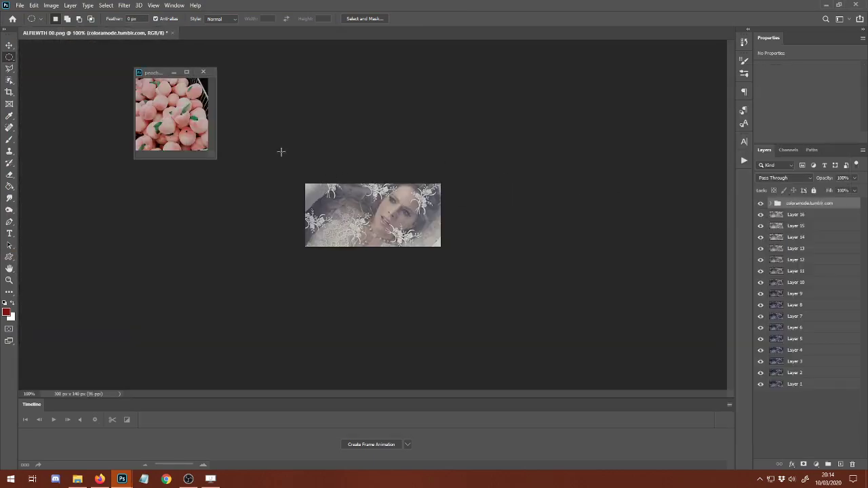
click(203, 72)
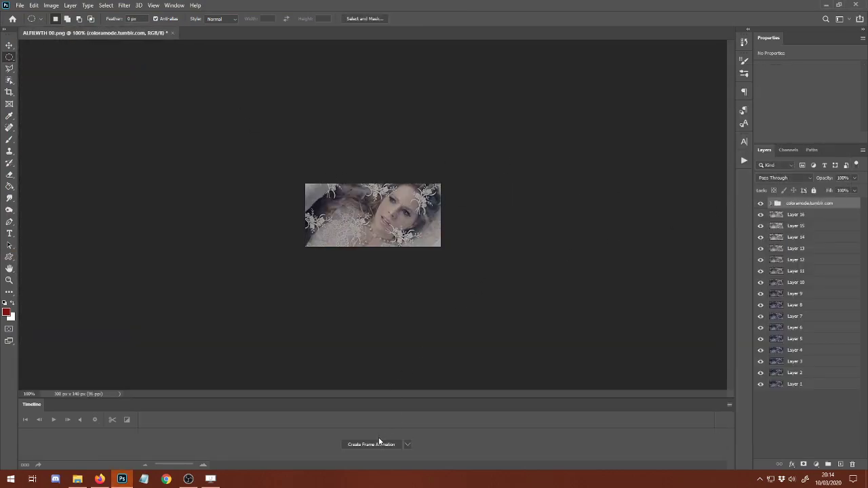
Create a frame animation and make its frames from the layers
click(378, 442)
click(729, 420)
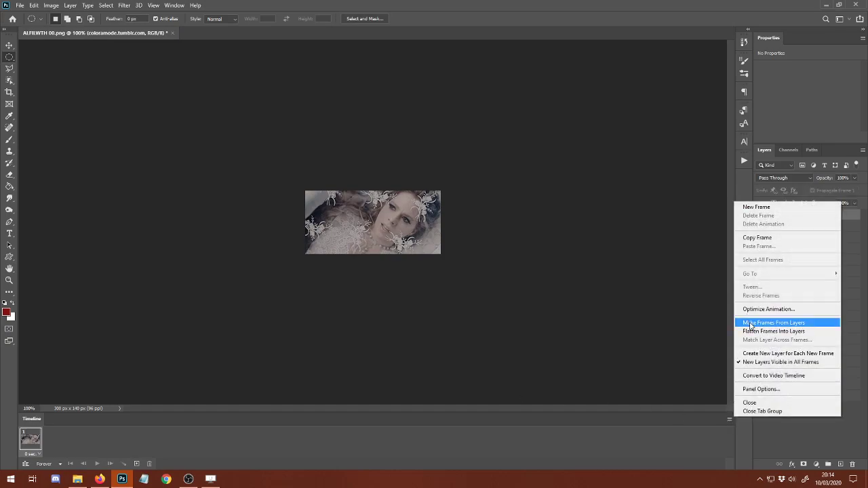
click(751, 324)
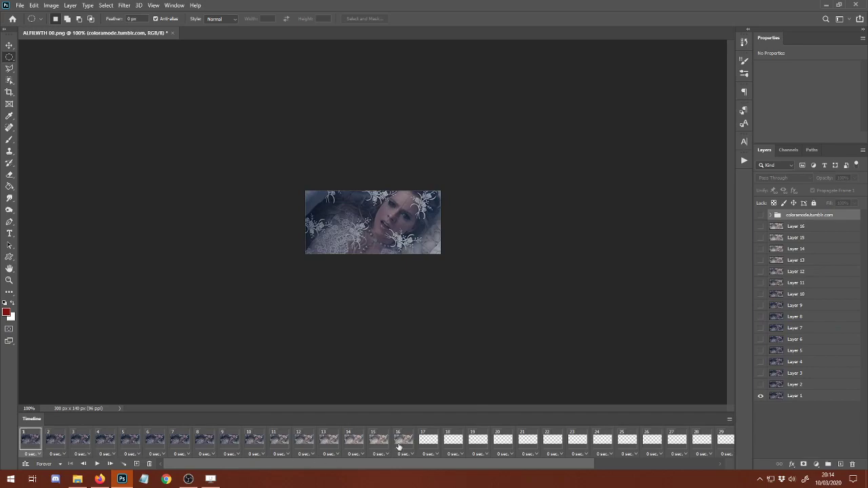
Delete all empty animation frames from frame 17 onward
click(424, 443)
scroll(439, 464, right, 5)
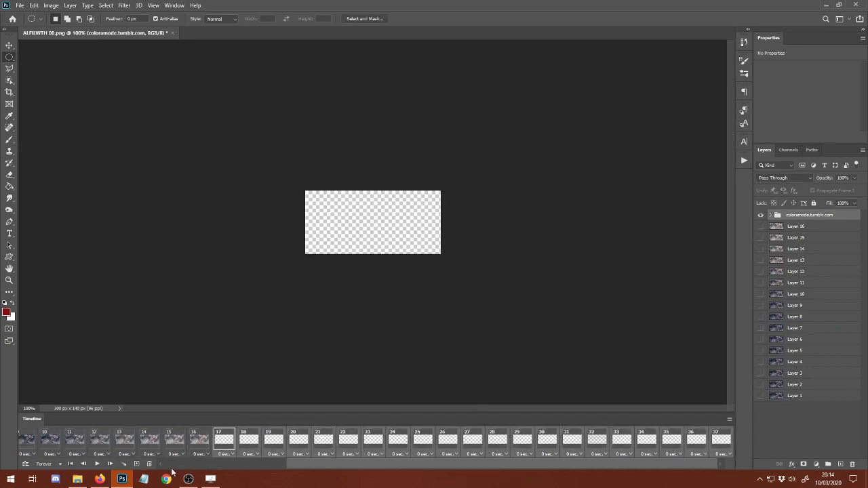
click(151, 465)
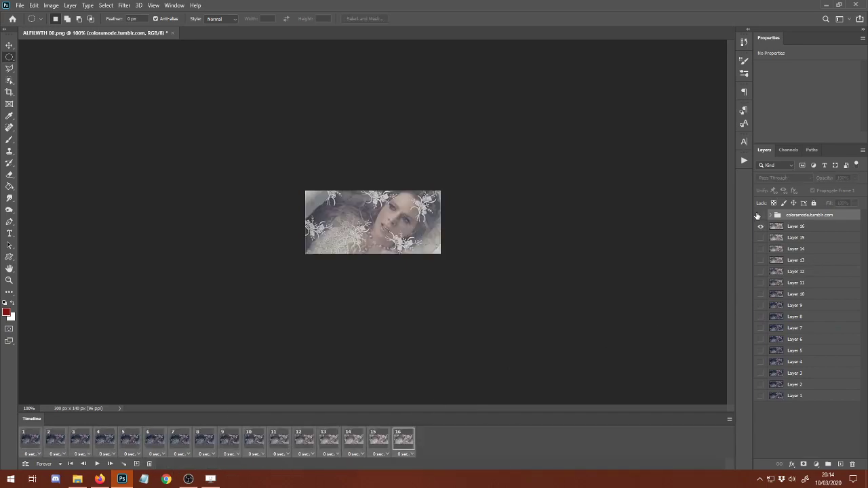
Make the coloramode.tumblr.com group and all its hidden adjustment layers visible, then collapse the group
click(772, 217)
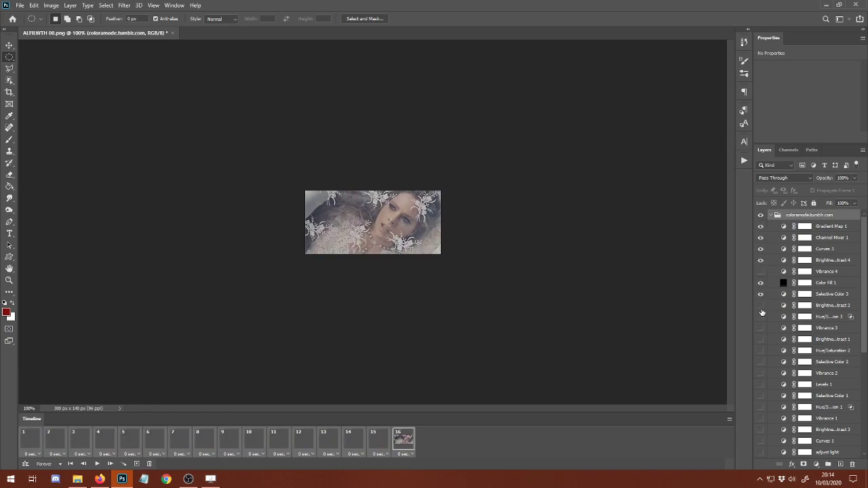
scroll(764, 299, down, 3)
drag(761, 260, 761, 295)
mouse_move(760, 332)
mouse_down()
mouse_move(761, 387)
mouse_move(760, 328)
mouse_up()
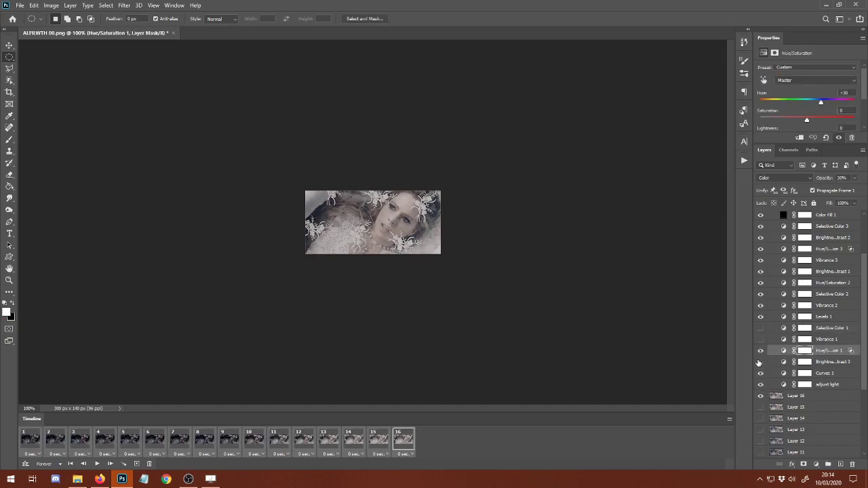
scroll(768, 222, up, 3)
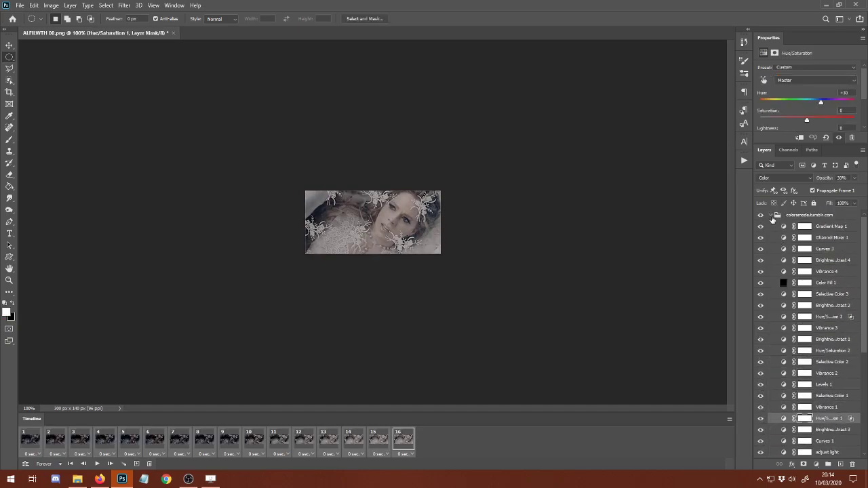
click(770, 216)
Add the white text SWEETENER in Silkscreen, 6 pt with 0 tracking, in the lower-left corner of the image
click(6, 233)
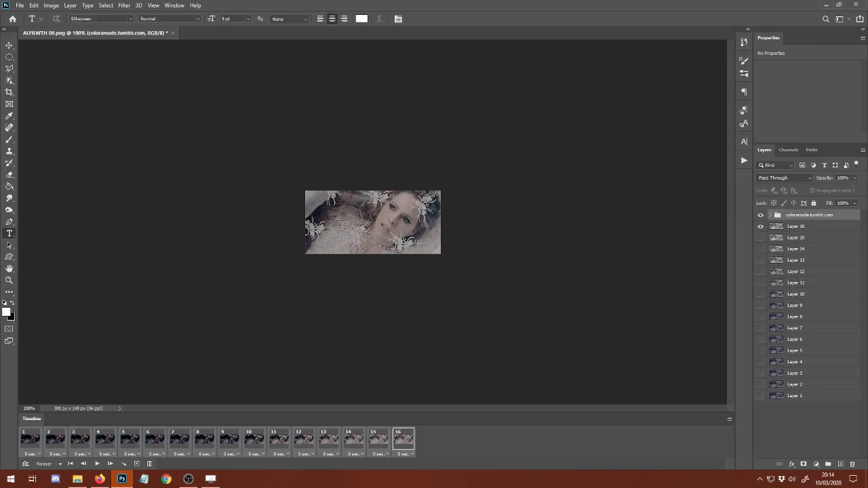
click(348, 271)
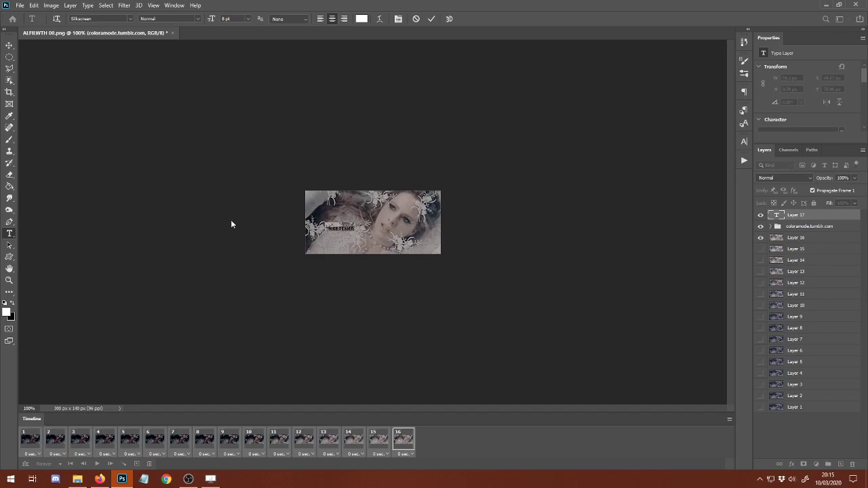
click(743, 141)
click(728, 175)
click(714, 229)
click(248, 19)
click(236, 39)
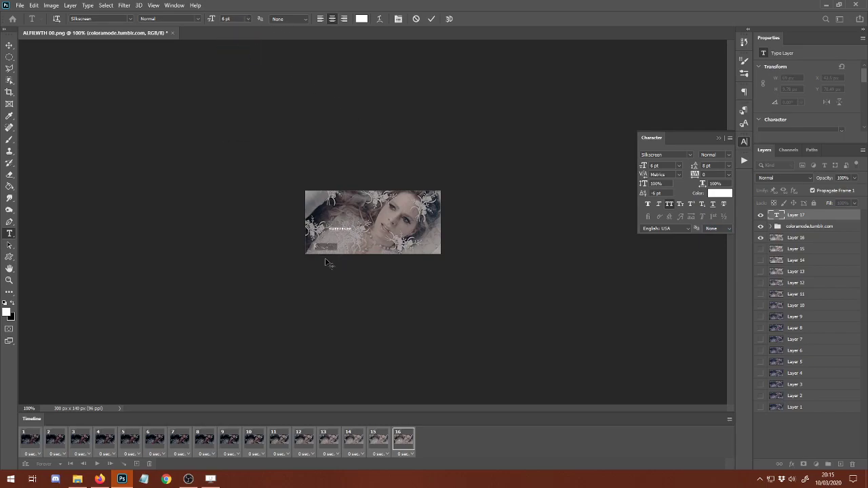
click(664, 260)
Play the frame animation from frame 1 to preview it, and stop playback
click(35, 438)
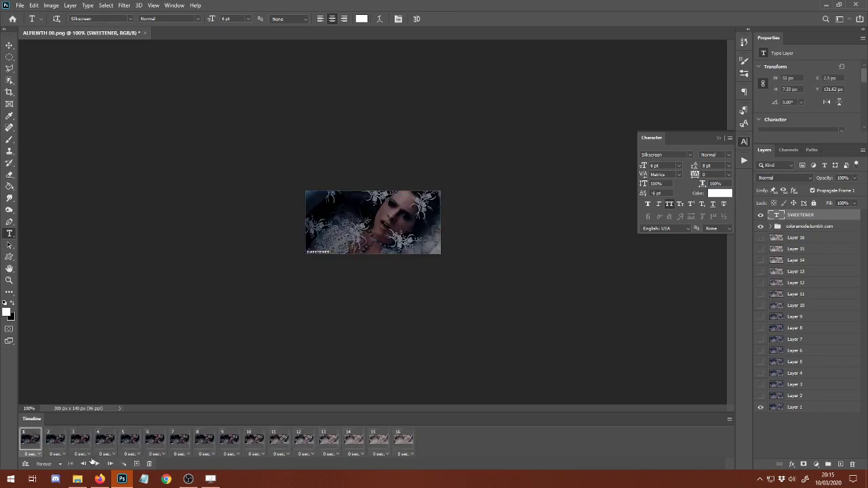
click(96, 464)
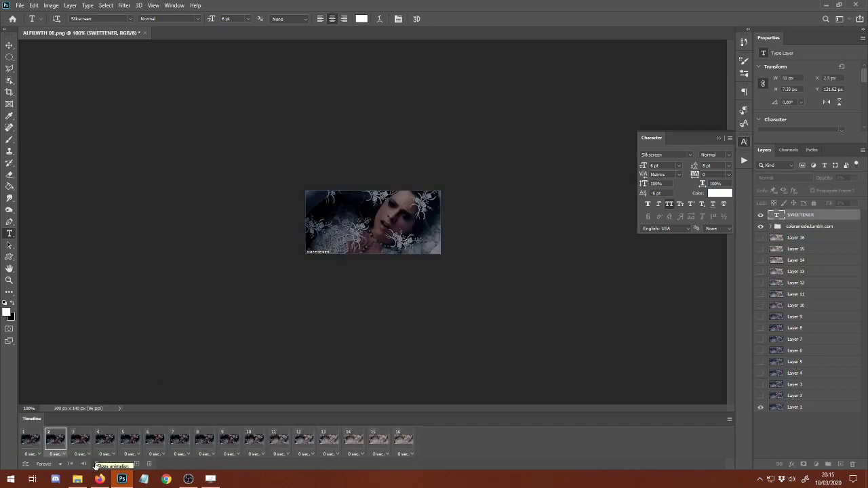
click(96, 464)
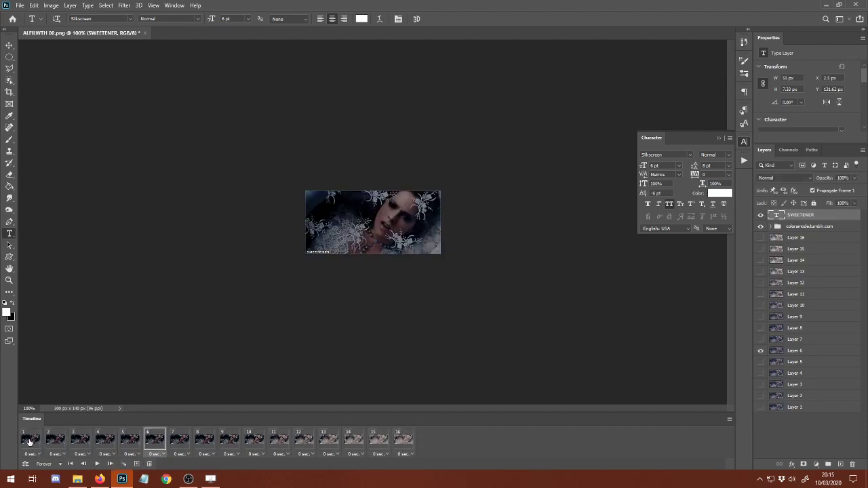
Set the delay of the last animation frame, frame 16, to 0.15 seconds and play the animation again
click(404, 454)
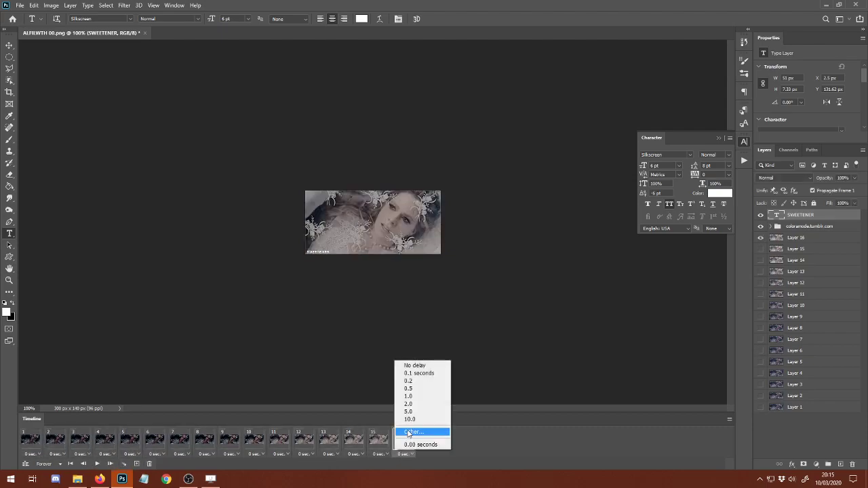
click(421, 431)
key(Return)
click(97, 464)
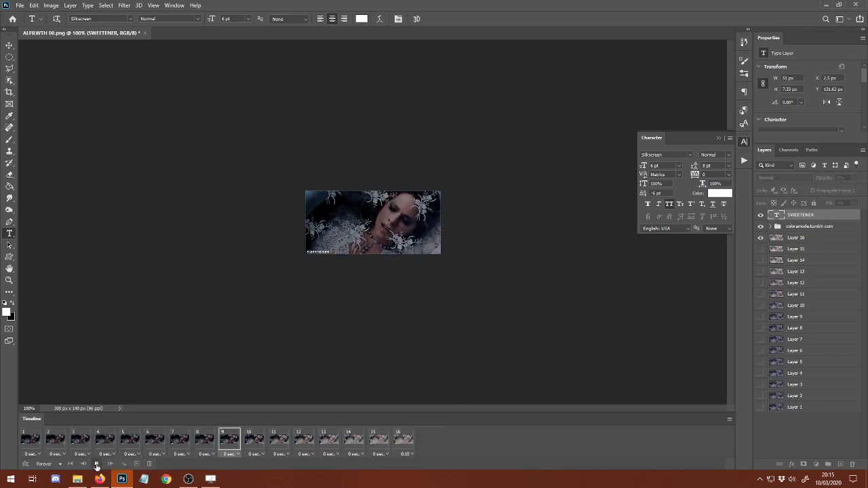
Switch to ScreenToGif and cut frames 16 to 52, leaving only the close-up of the woman, then close the clipboard
click(210, 479)
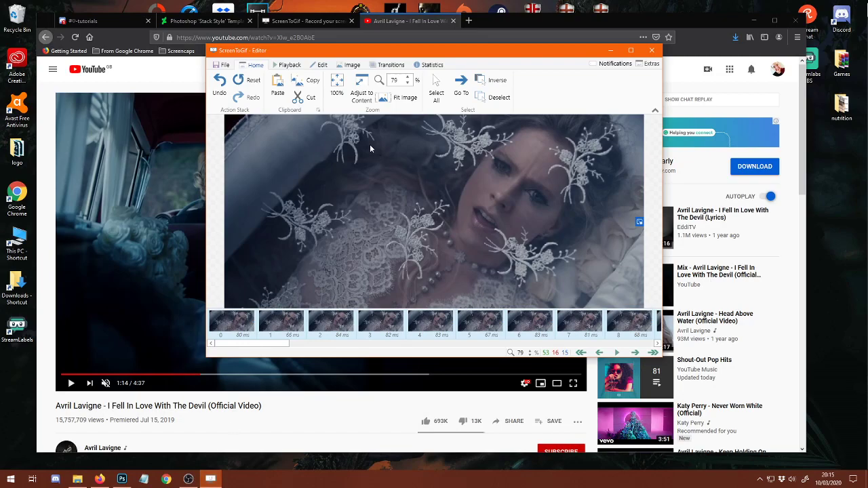
drag(284, 343, 617, 346)
click(345, 326)
shift+click(631, 324)
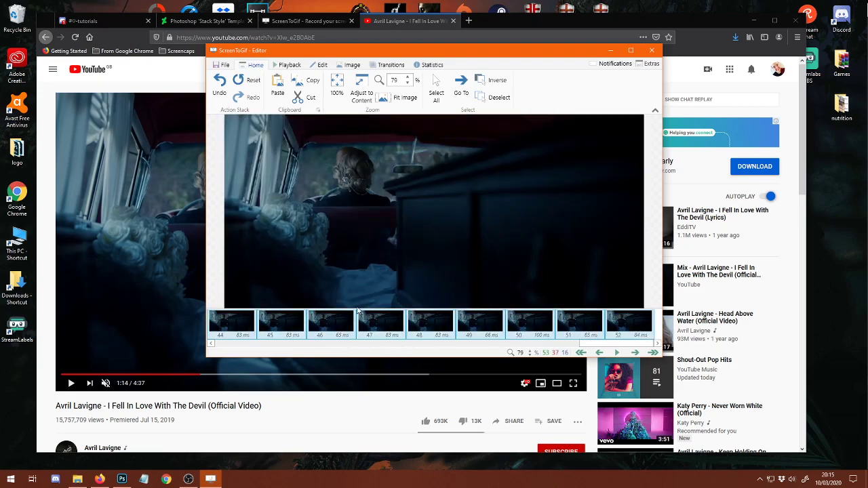
click(302, 97)
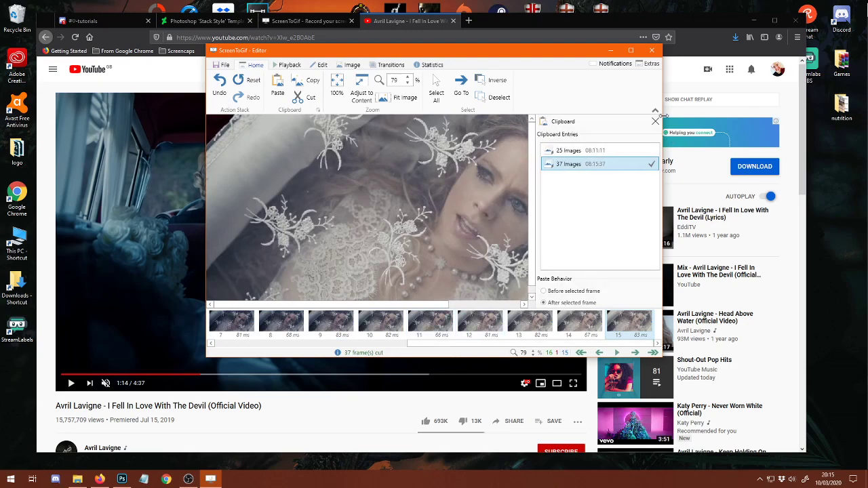
click(655, 121)
Select all remaining frames, from 0 to 15
scroll(242, 326, left, 3)
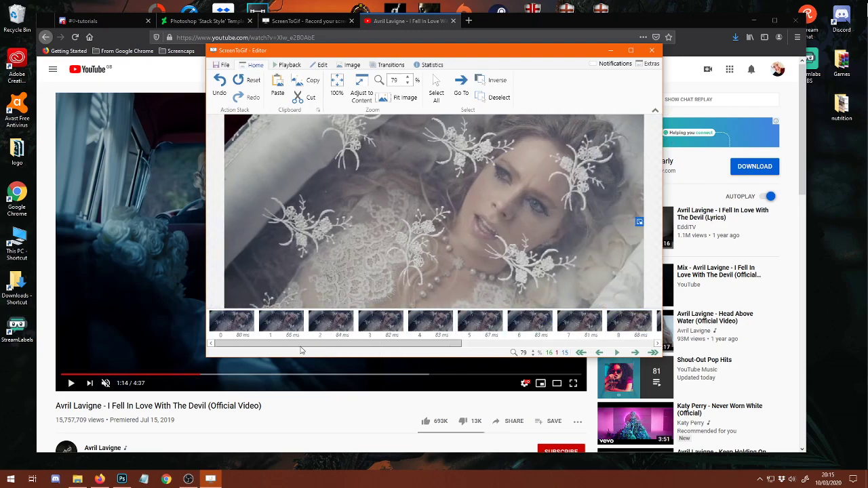
click(242, 326)
drag(384, 343, 576, 337)
shift+click(626, 323)
click(325, 66)
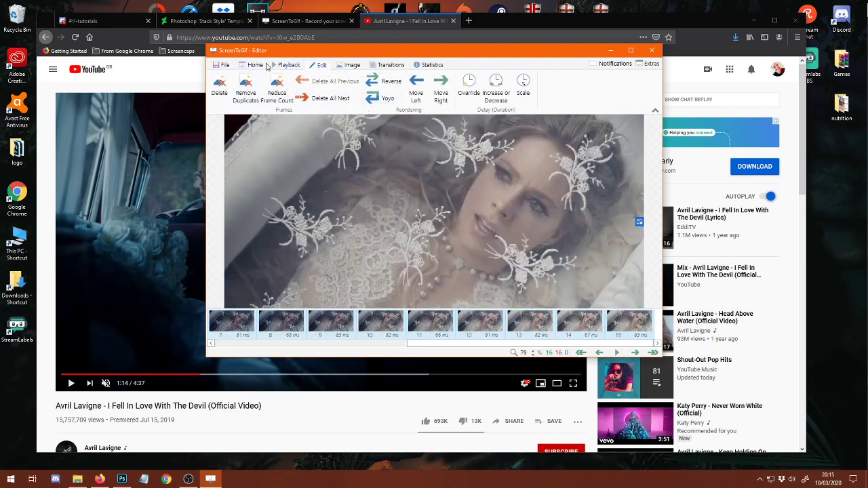
click(255, 66)
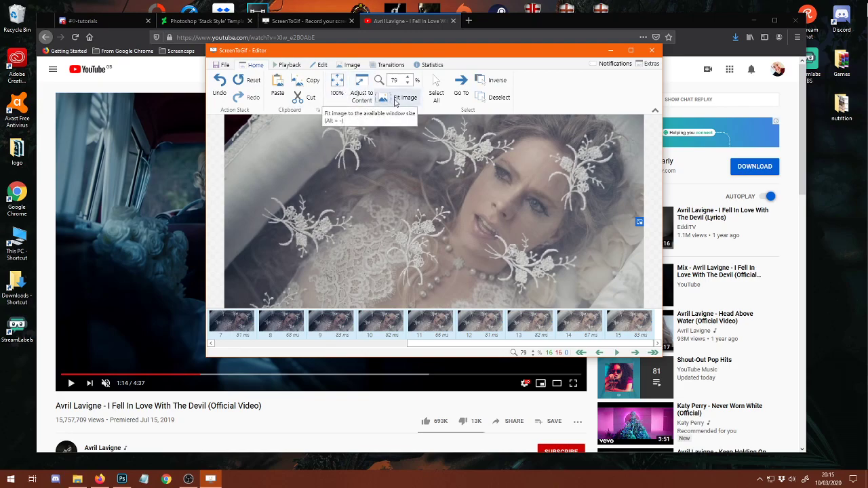
click(323, 66)
Crop all frames around the face and lace to 817 × 387, with Top 93, Left 216, Bottom 480 and Right 1033
click(352, 65)
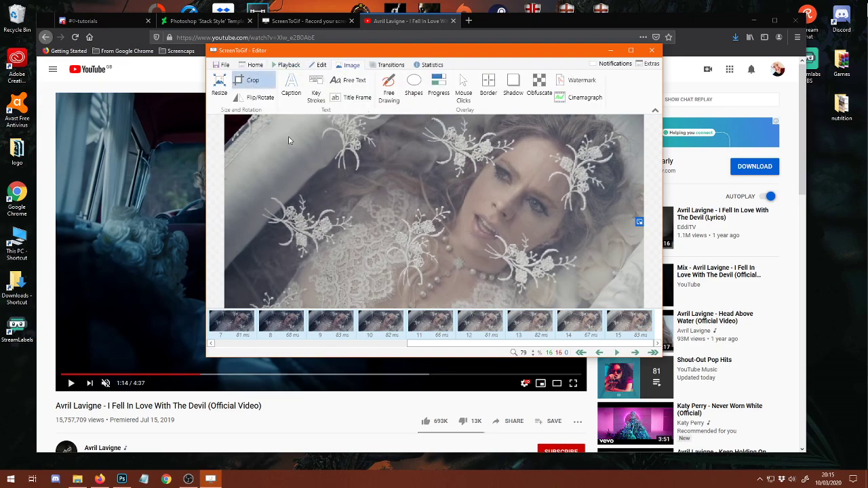
scroll(441, 191, down, 1)
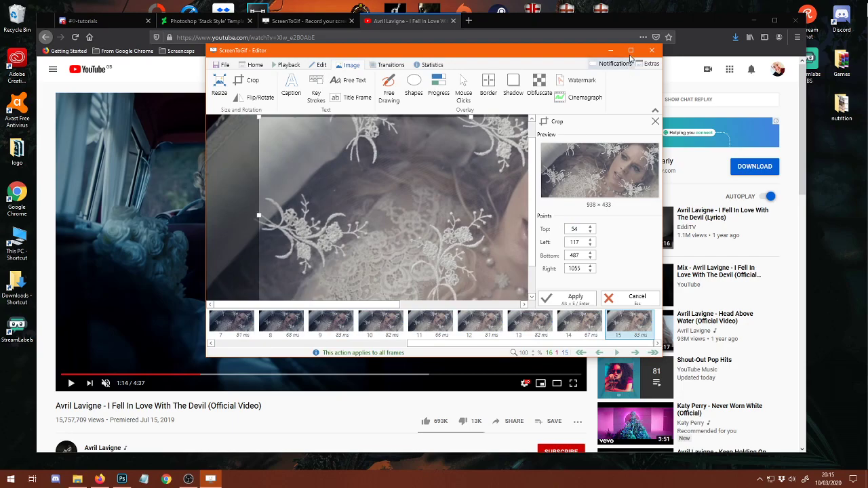
click(631, 50)
drag(159, 149, 175, 156)
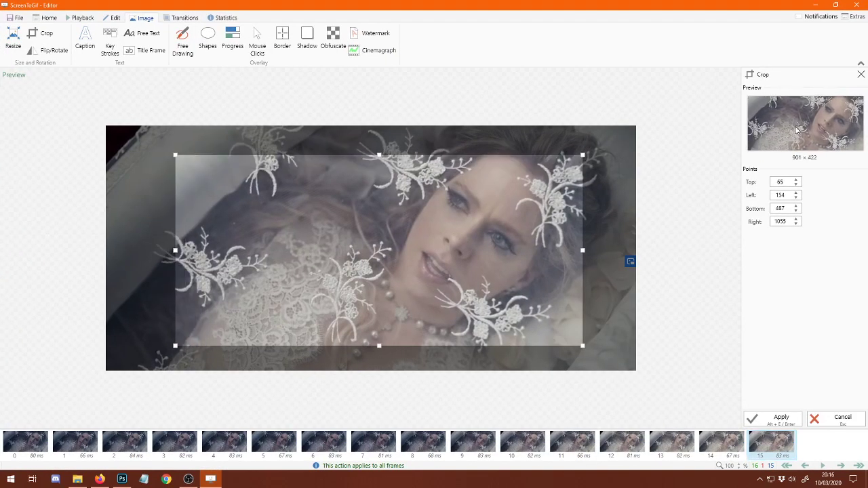
drag(175, 155, 202, 167)
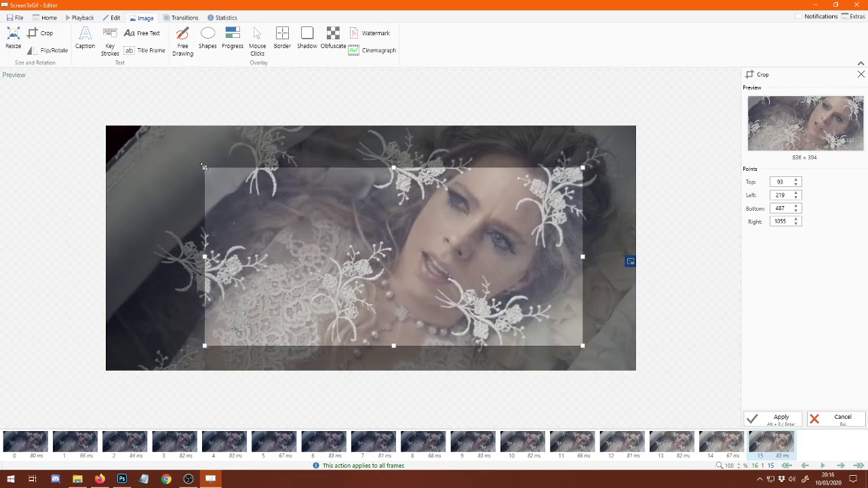
drag(583, 257, 573, 257)
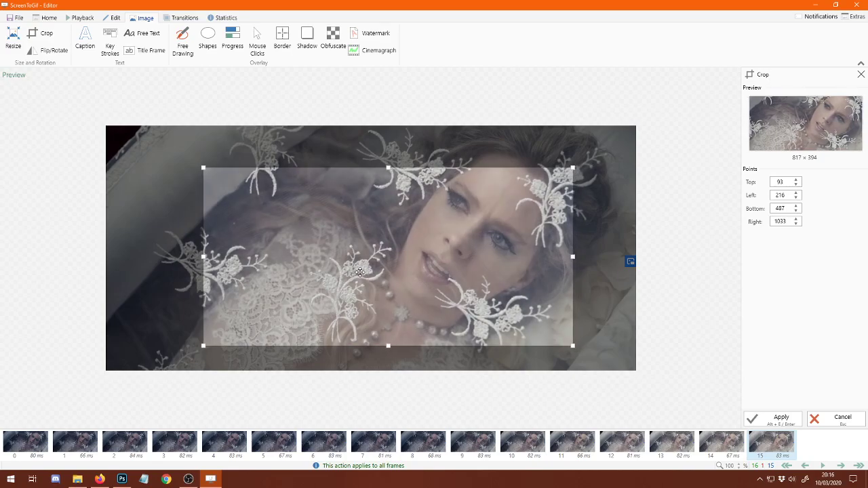
drag(388, 347, 389, 342)
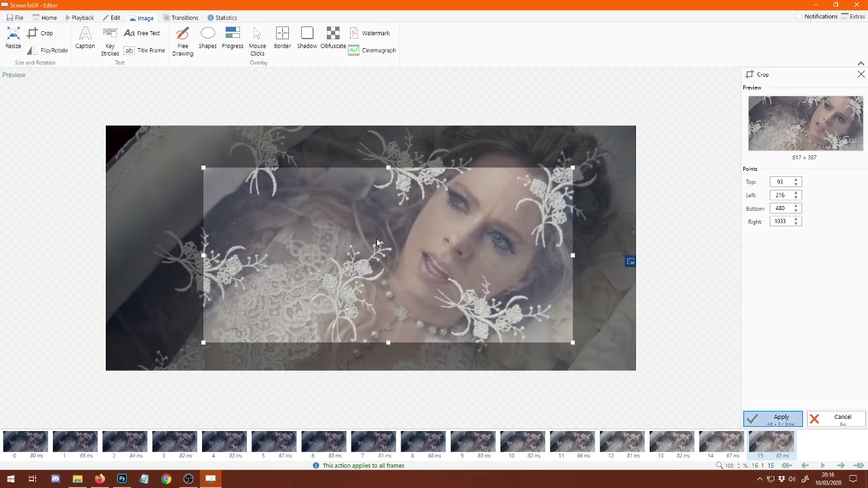
key(Return)
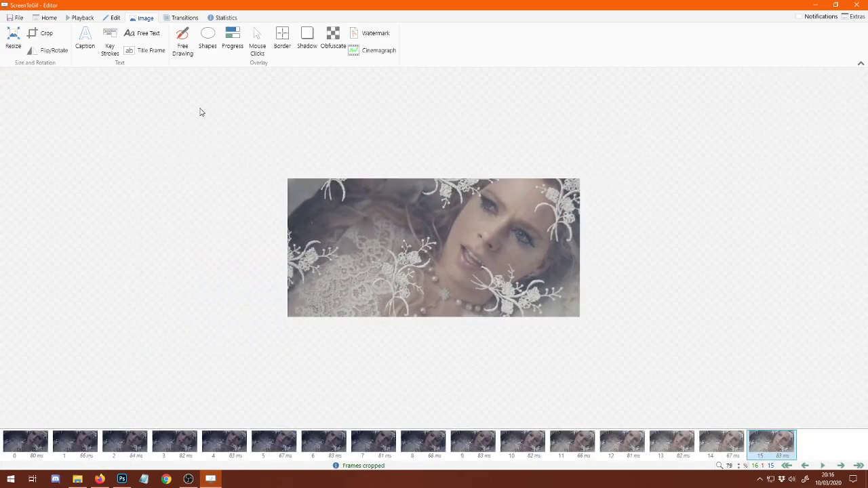
click(141, 35)
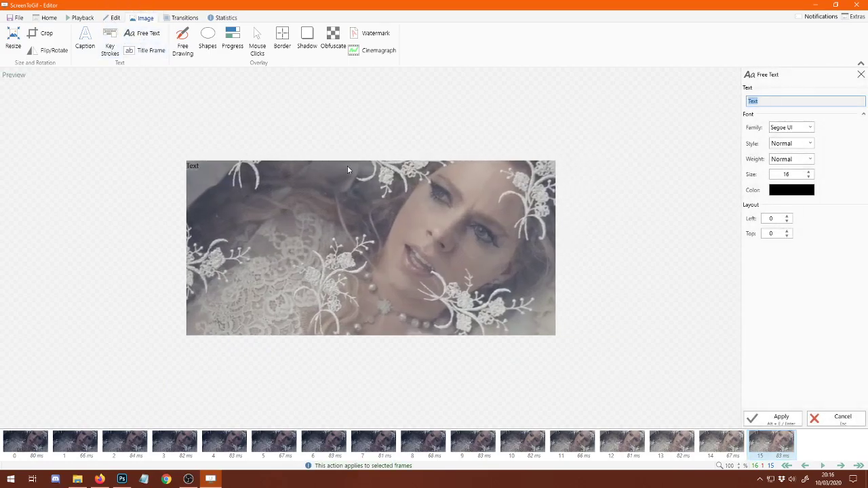
drag(193, 165, 195, 331)
click(839, 417)
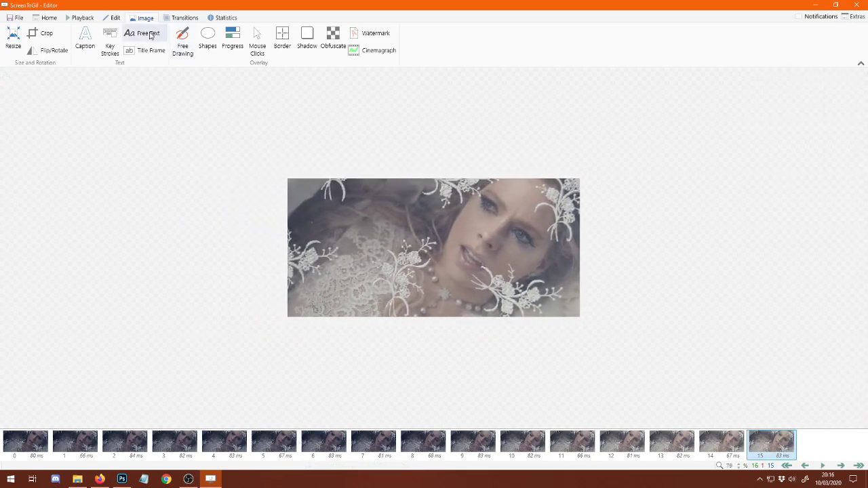
click(82, 19)
click(15, 18)
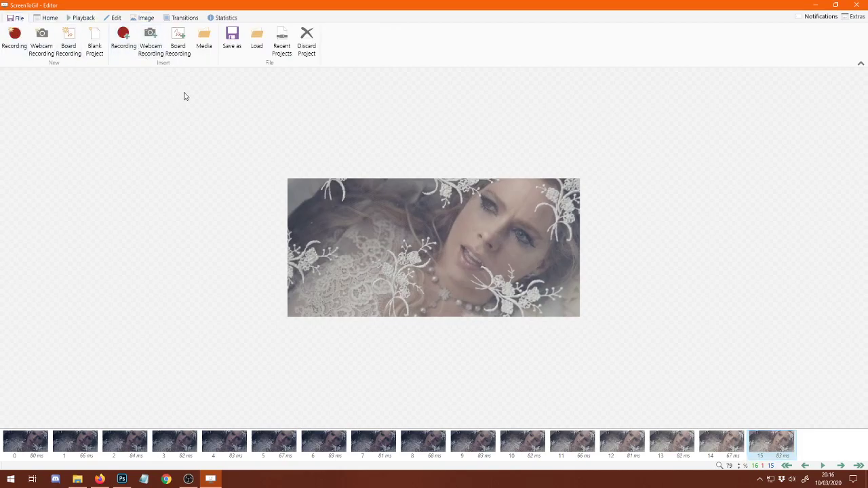
click(55, 17)
click(88, 17)
click(112, 18)
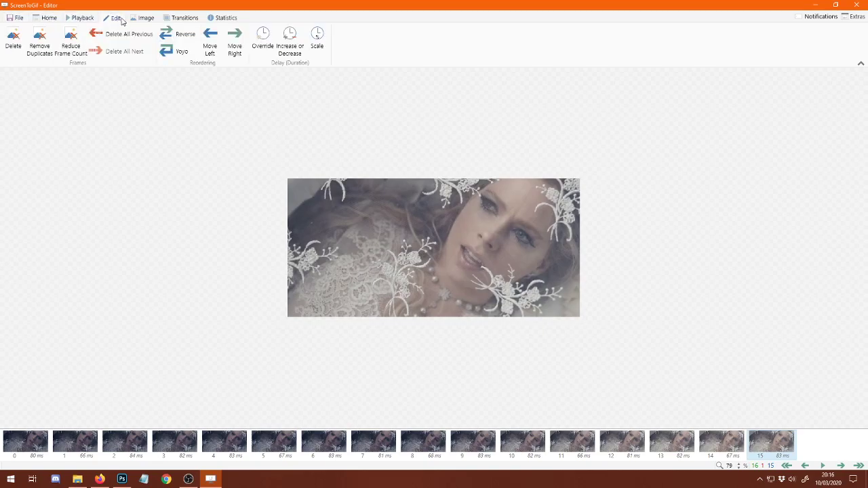
click(144, 17)
click(182, 17)
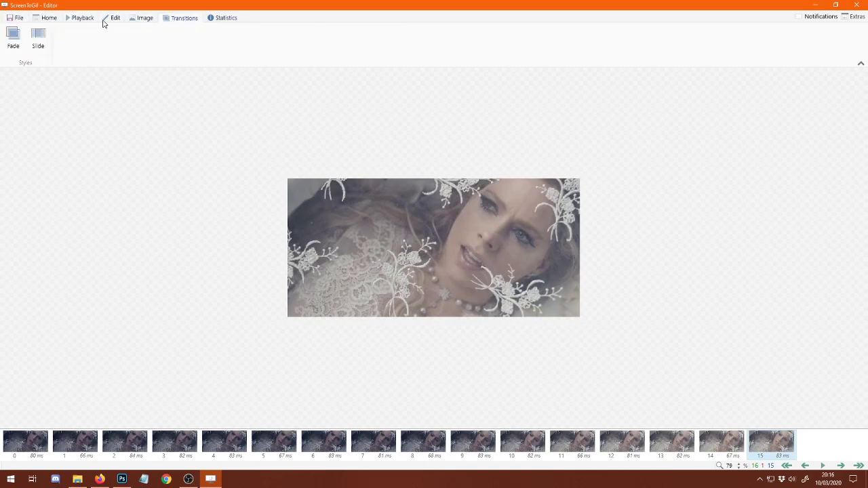
click(145, 18)
click(116, 18)
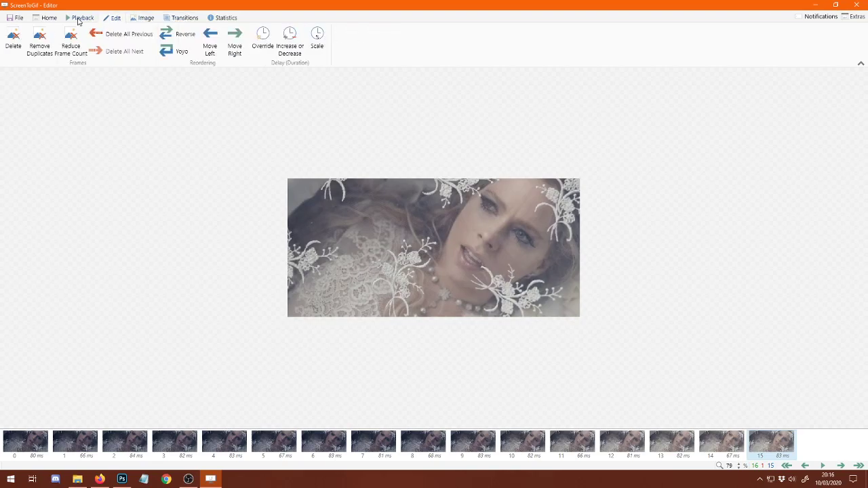
click(79, 19)
click(48, 18)
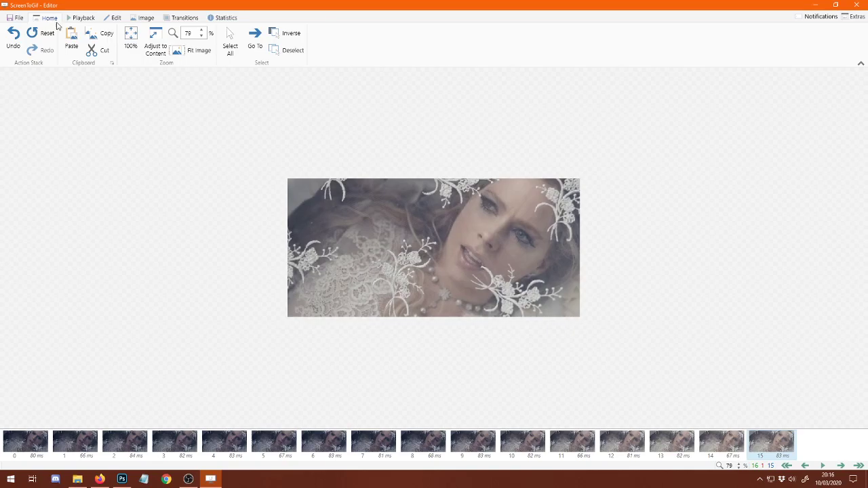
Select every frame of the cropped recording, from 0 to 15
click(30, 441)
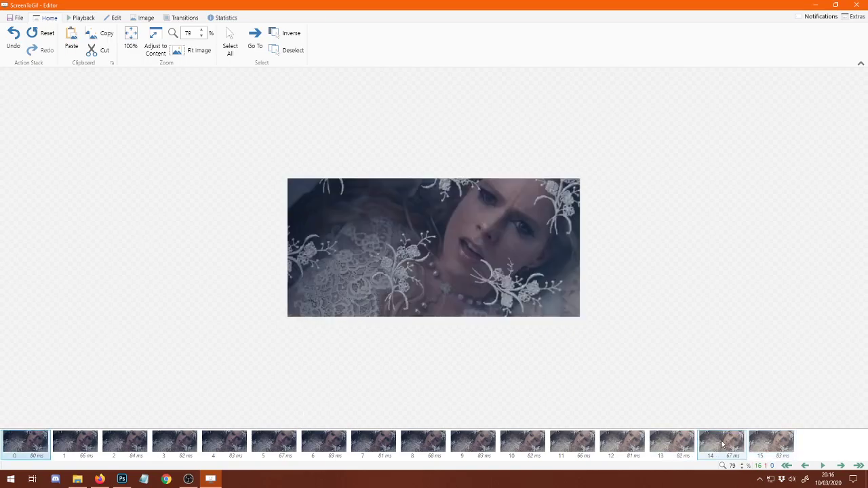
shift+click(772, 442)
click(737, 456)
click(759, 448)
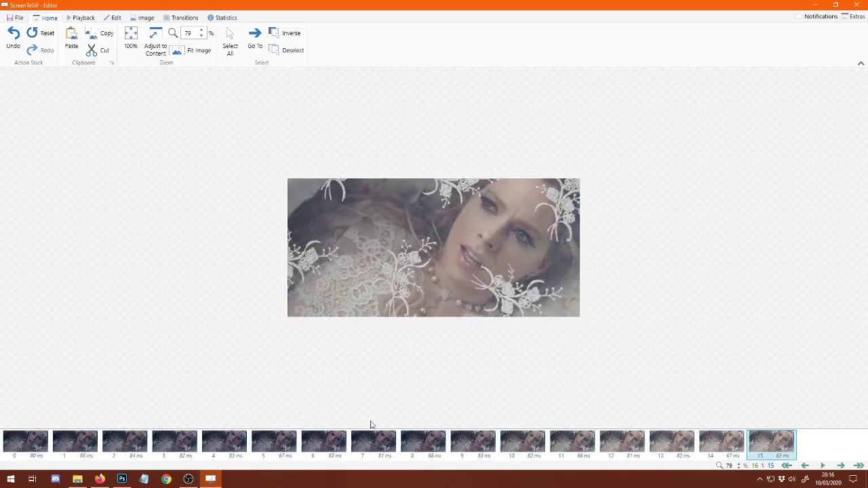
shift+click(44, 438)
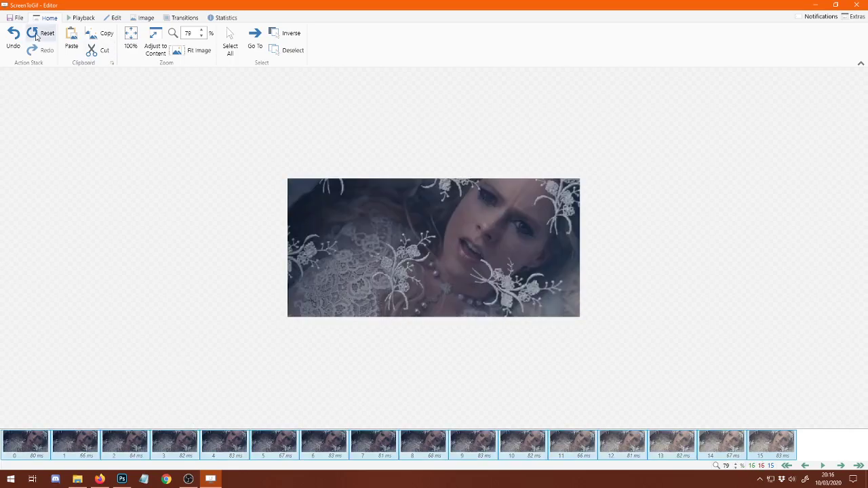
Restore the ScreenToGif editor to a smaller window and set the recording's save format to Gif
click(16, 17)
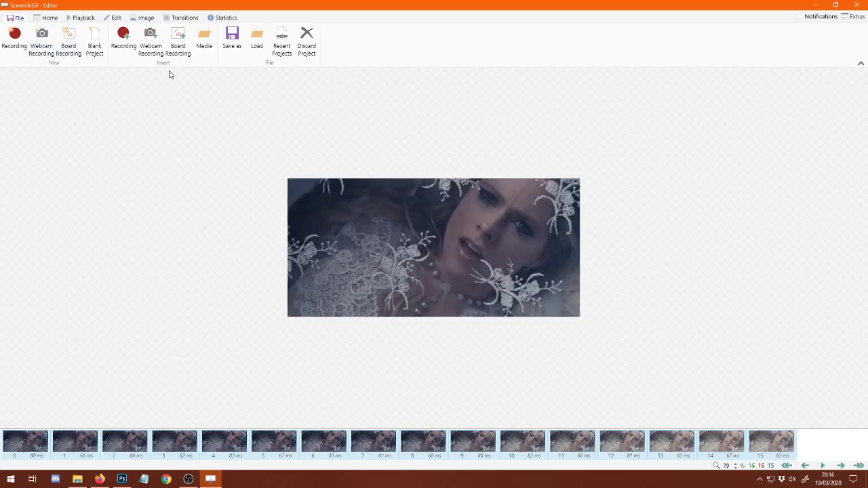
click(836, 4)
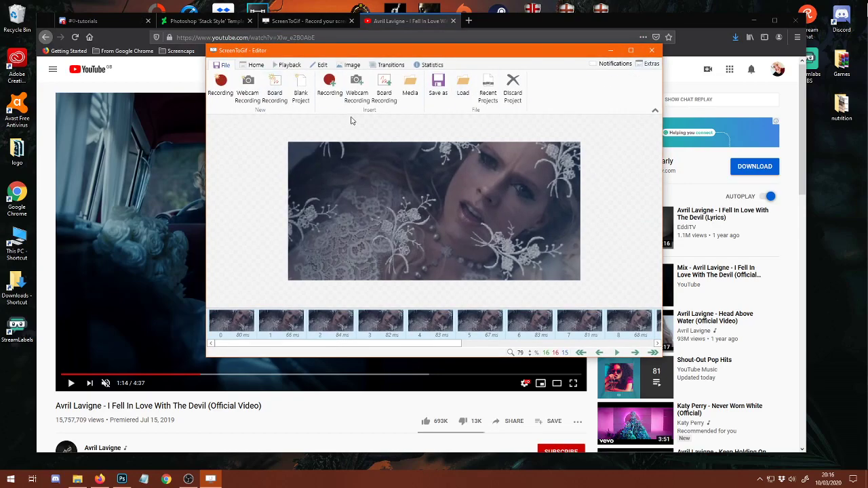
click(438, 85)
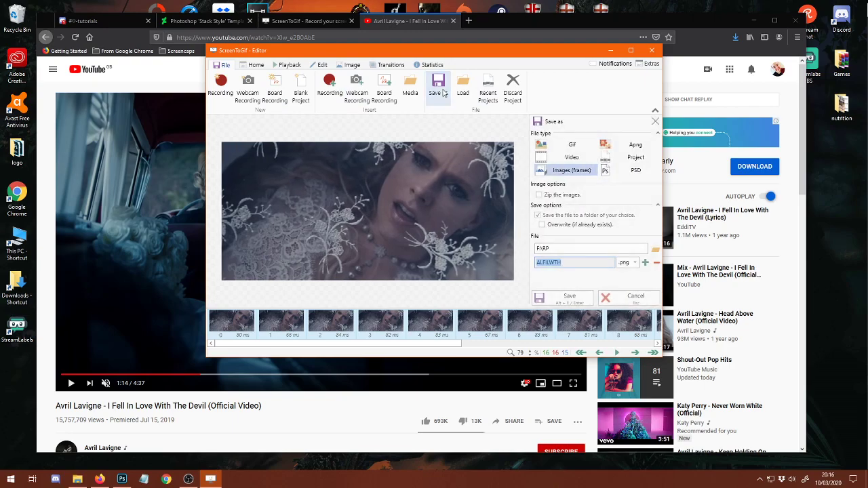
click(572, 146)
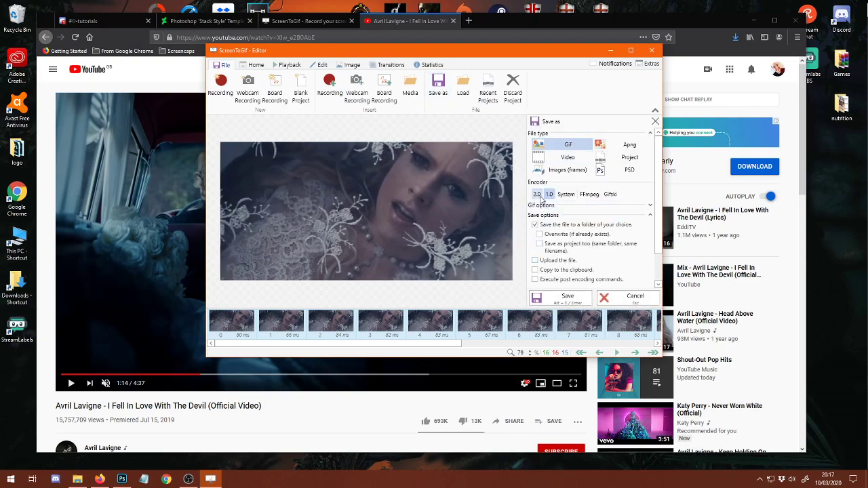
scroll(565, 196, down, 1)
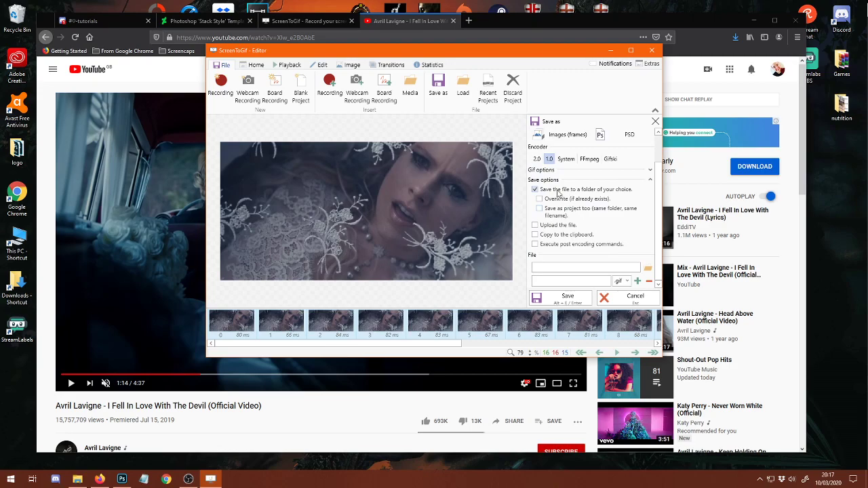
Set the GIF's save location to the Premades folder on External (F:) with the file name AVRIL
click(648, 269)
scroll(264, 209, down, 4)
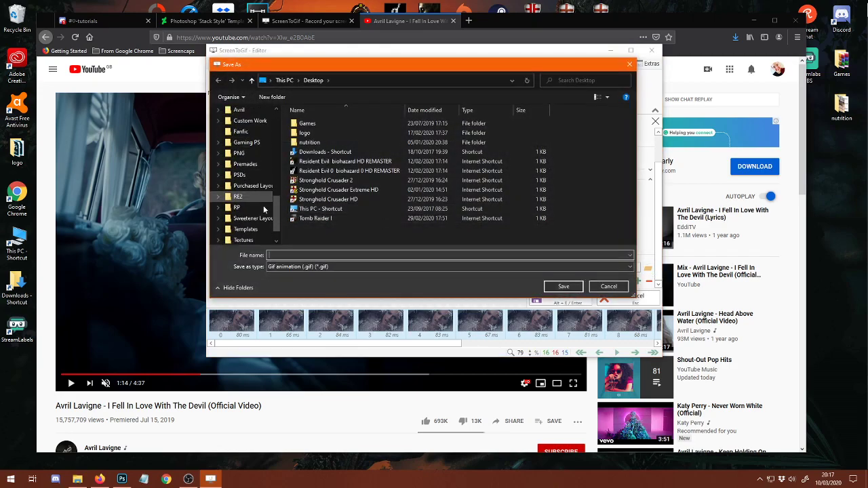
scroll(263, 207, up, 1)
click(246, 190)
click(353, 255)
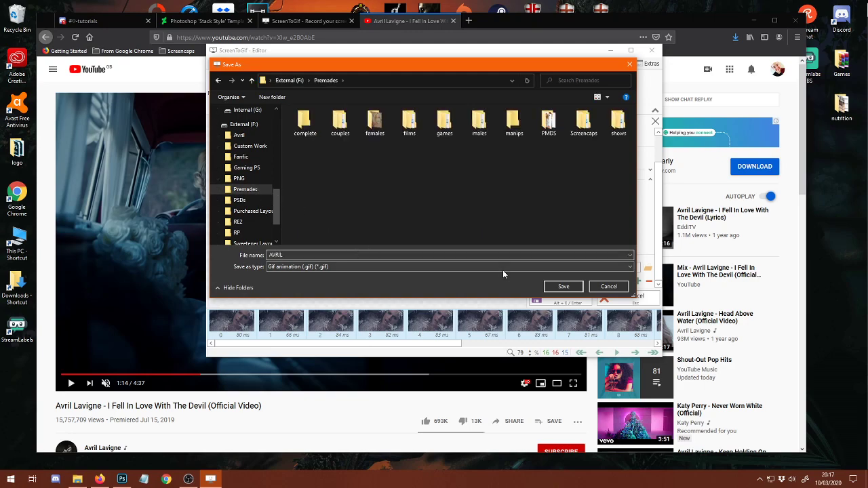
click(567, 288)
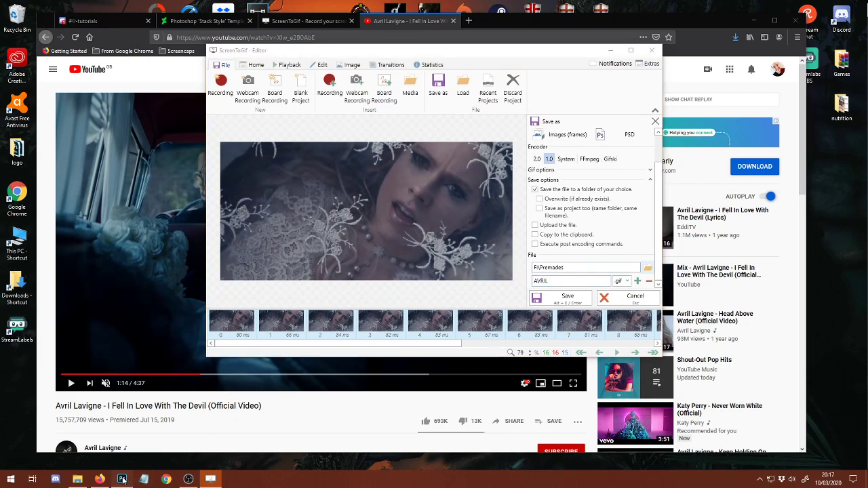
Switch to Photoshop and browse to the Premades folder on External (F:) for a file to open
key(alt+Tab)
click(20, 5)
click(30, 24)
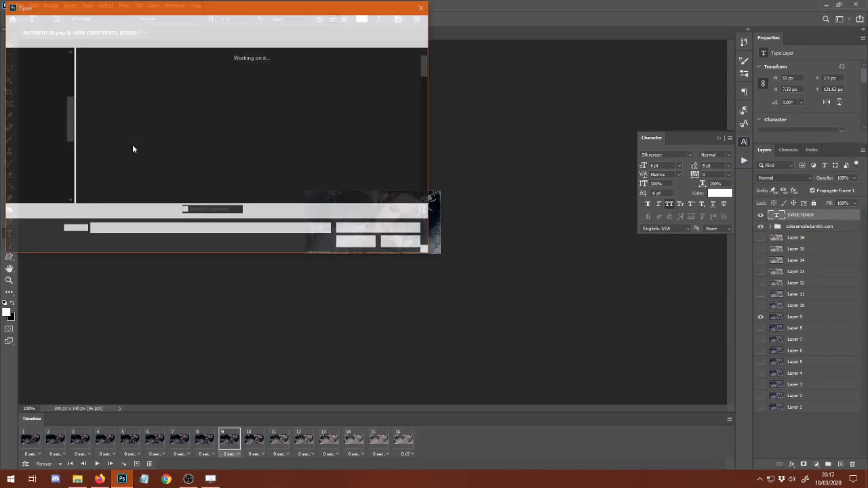
scroll(57, 158, down, 5)
click(41, 132)
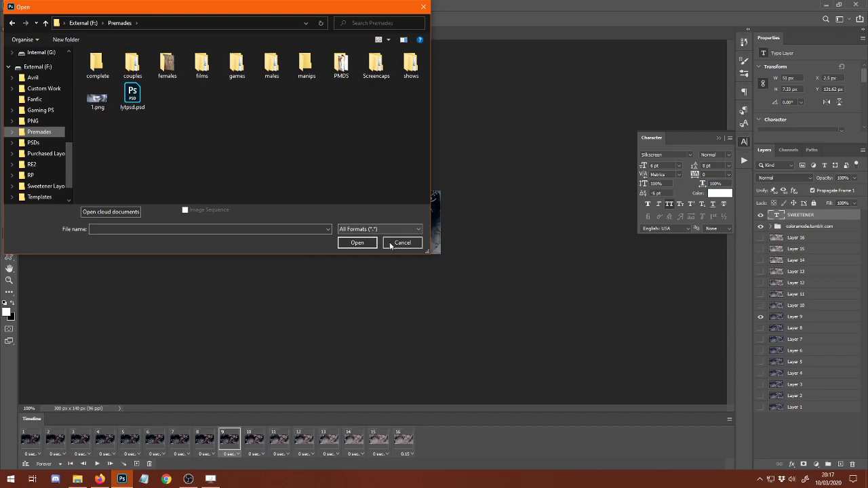
Switch back to ScreenToGif to save the recording as AVRIL.gif, and open that file in Photoshop
click(210, 479)
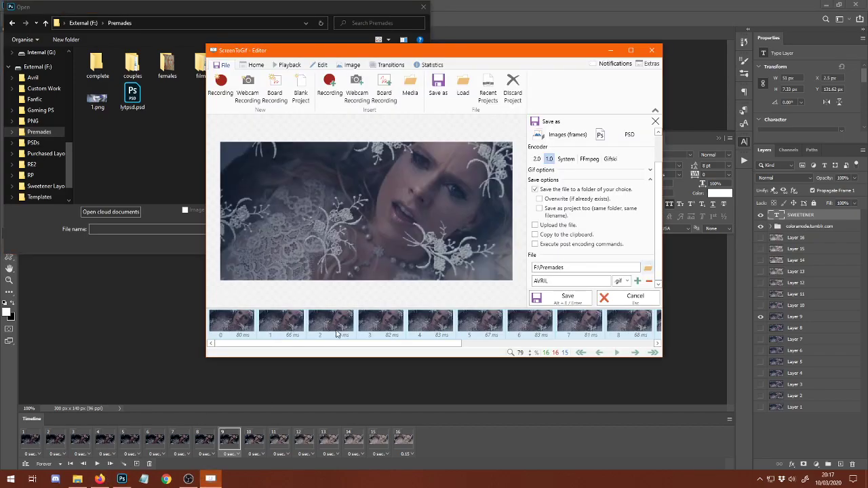
click(568, 297)
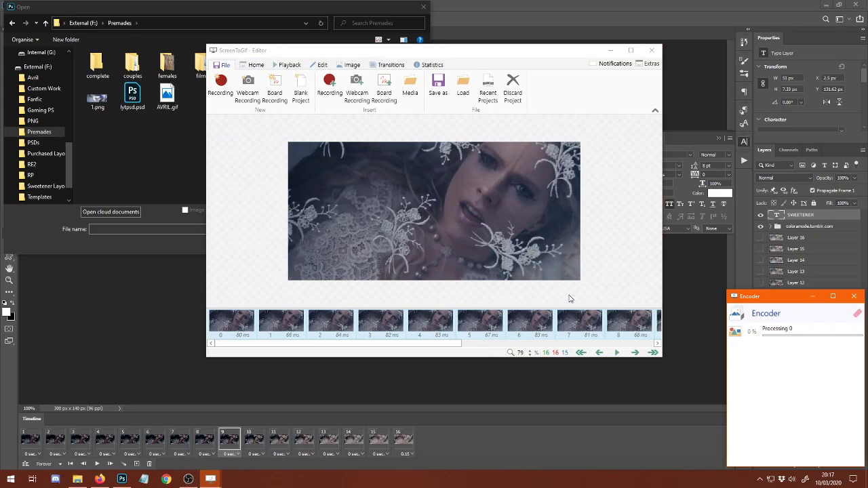
click(183, 155)
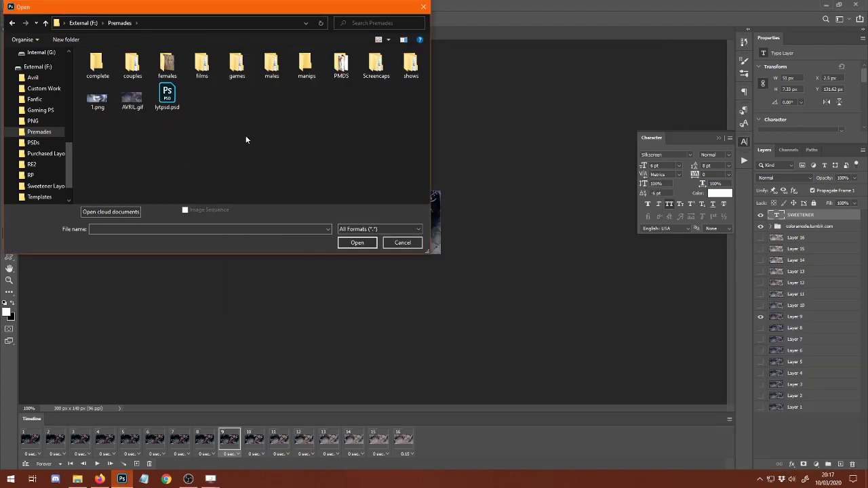
double_click(138, 97)
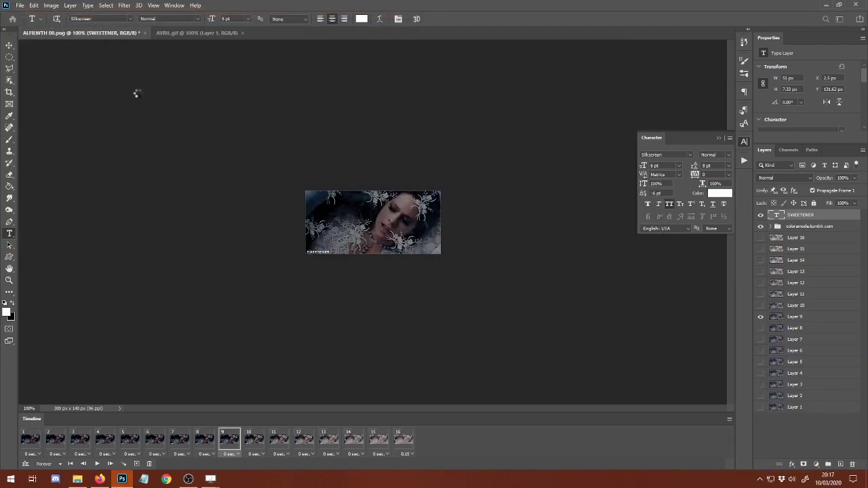
Play and stop the AVRIL.gif animation, and select its first frame
click(97, 464)
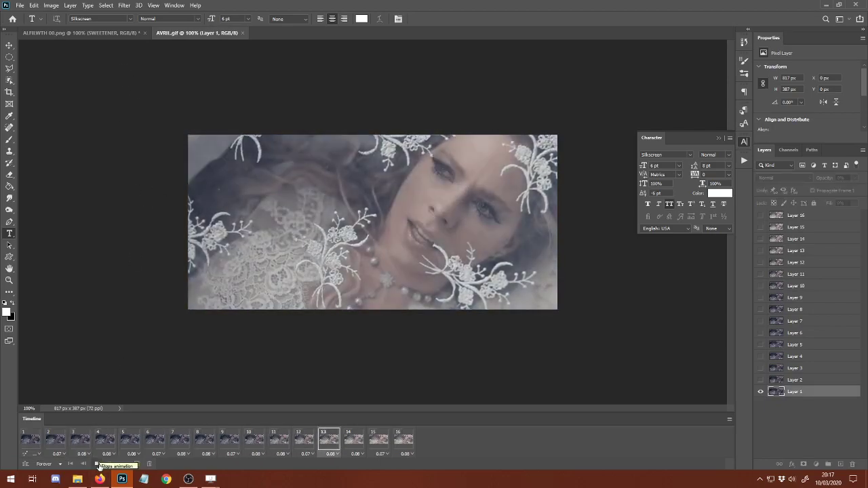
click(97, 464)
click(32, 440)
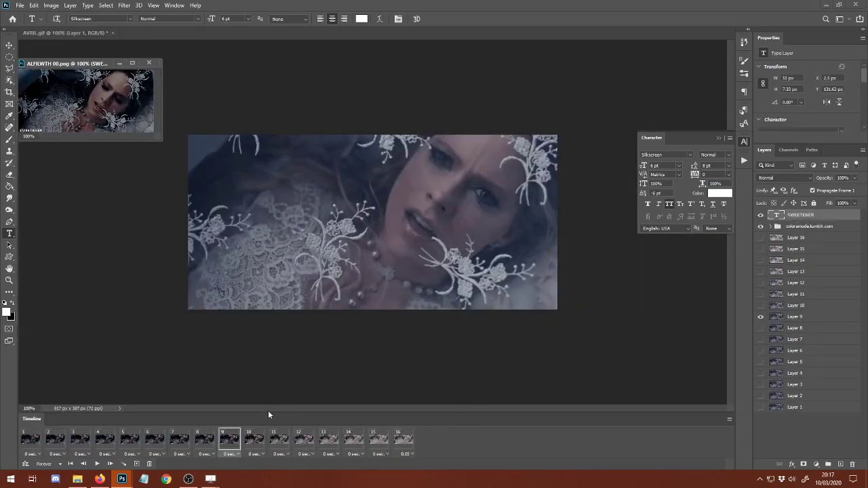
Float the ALFILWTH 00.png document in its own window and check its frames, leaving frame 16 selected
click(35, 441)
click(355, 440)
shift+click(405, 440)
click(405, 440)
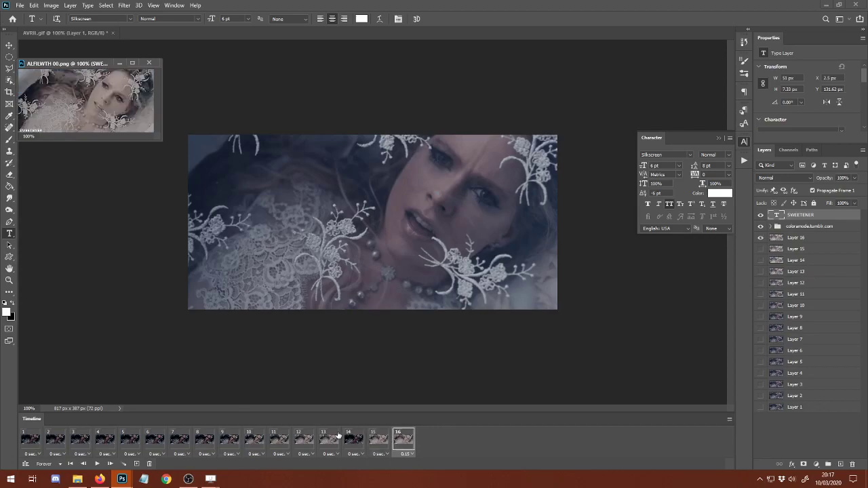
click(354, 440)
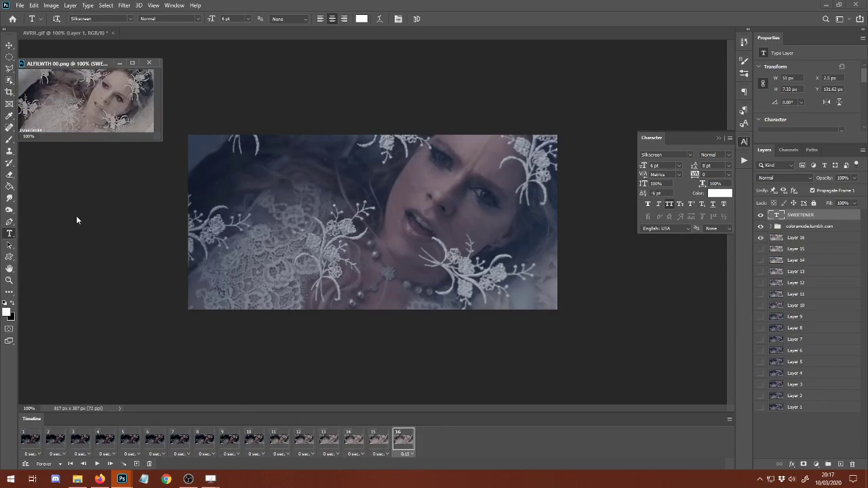
With the Move tool active, select Layer 1 to Layer 16 in AVRIL.gif and group them
click(9, 45)
click(184, 213)
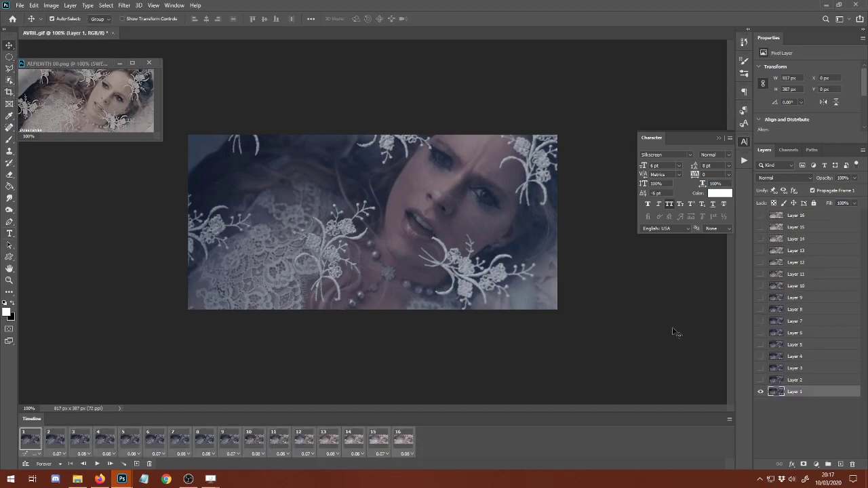
shift+click(802, 216)
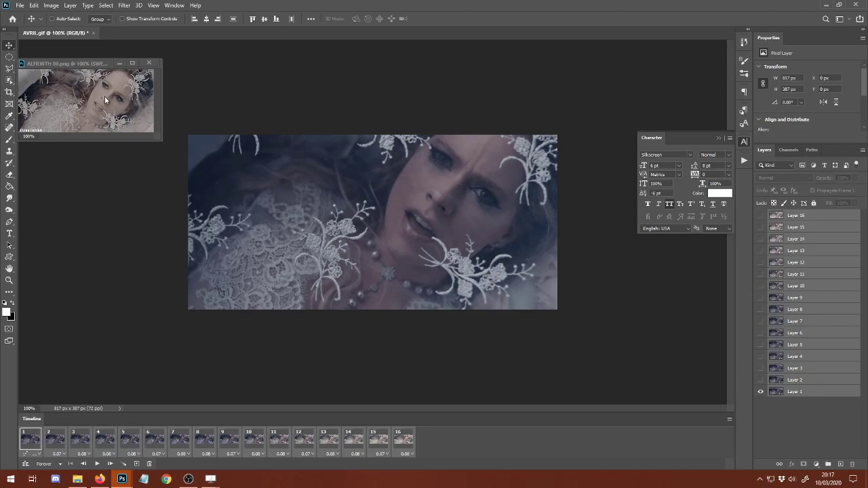
key(ctrl+g)
Copy the SWEETENER text and the coloramode.tumblr.com group from ALFILWTH 00.png into AVRIL.gif, and close the source document
click(101, 65)
drag(780, 215, 309, 203)
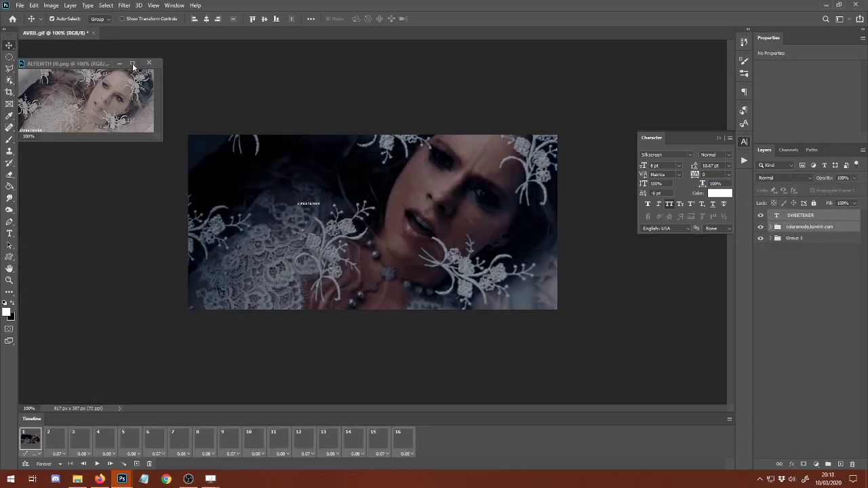
click(150, 63)
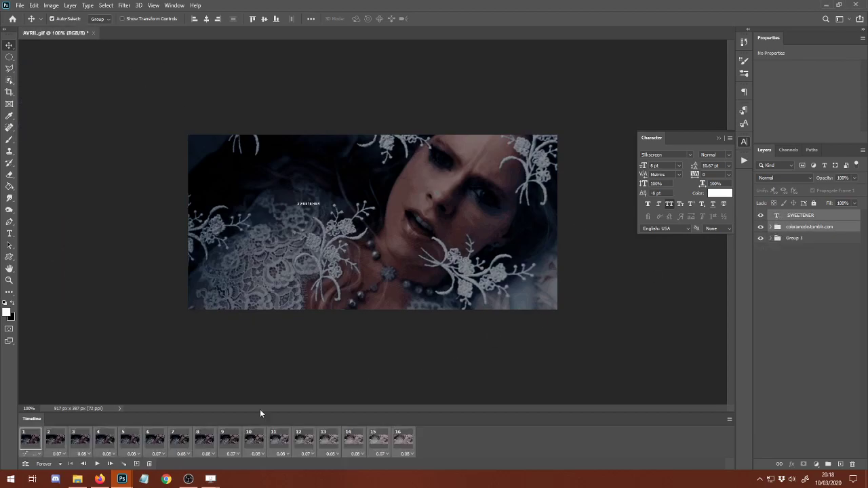
Move the SWEETENER text to the image's lower-left corner, just inside the edge
click(804, 216)
key(ctrl+t)
drag(313, 209, 212, 307)
key(Up)
key(Up)
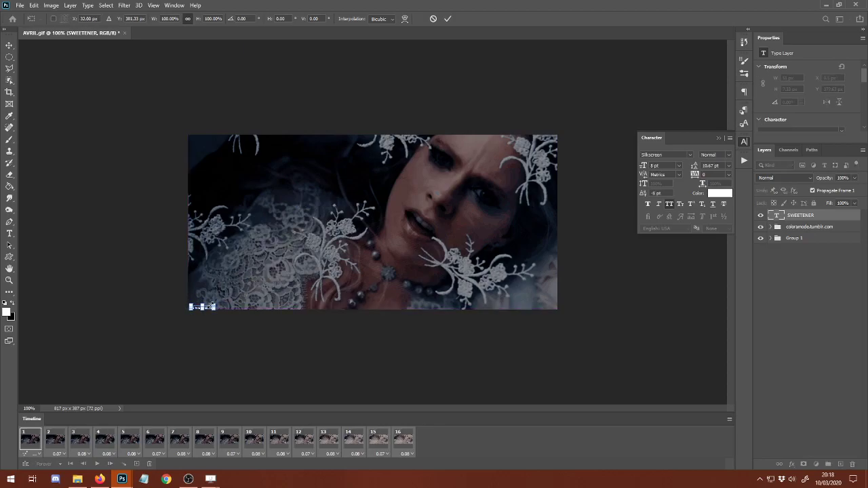
key(Return)
Resize AVRIL.gif to 300 × 142 px and delete the SWEETENER text layer
click(51, 6)
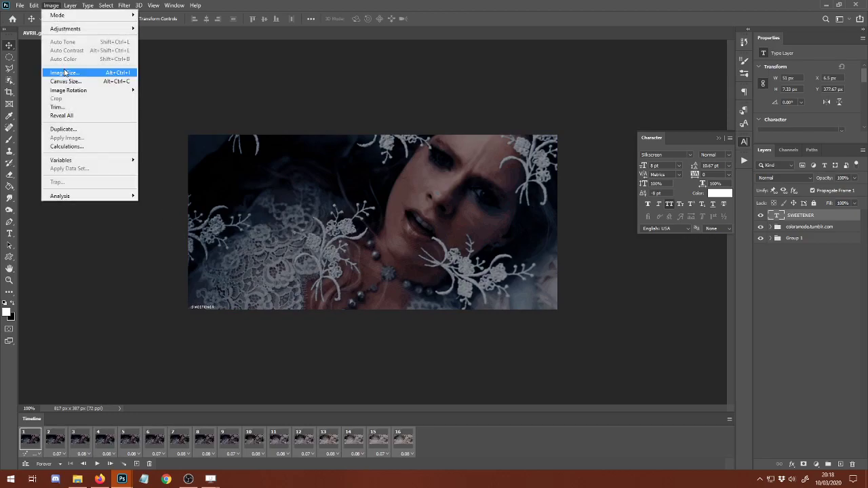
click(64, 73)
key(Return)
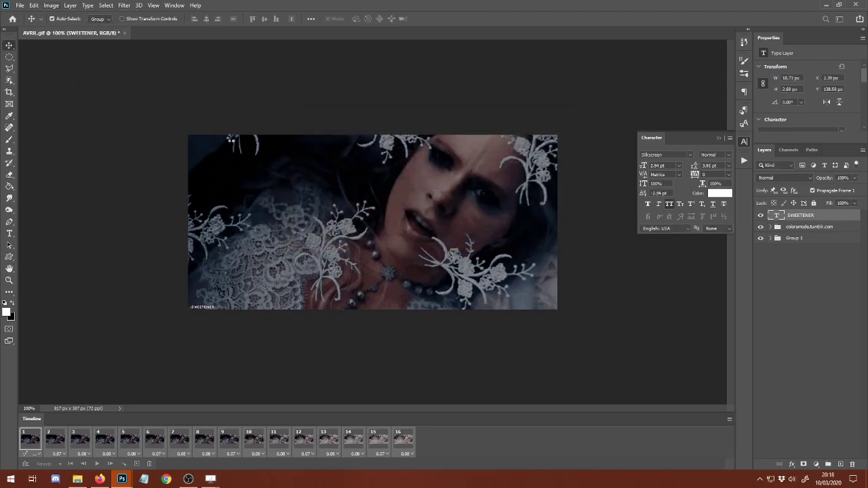
key(Delete)
Preview the resized, colour-graded animation, stop it and switch to the ScreenToGif editor
click(97, 465)
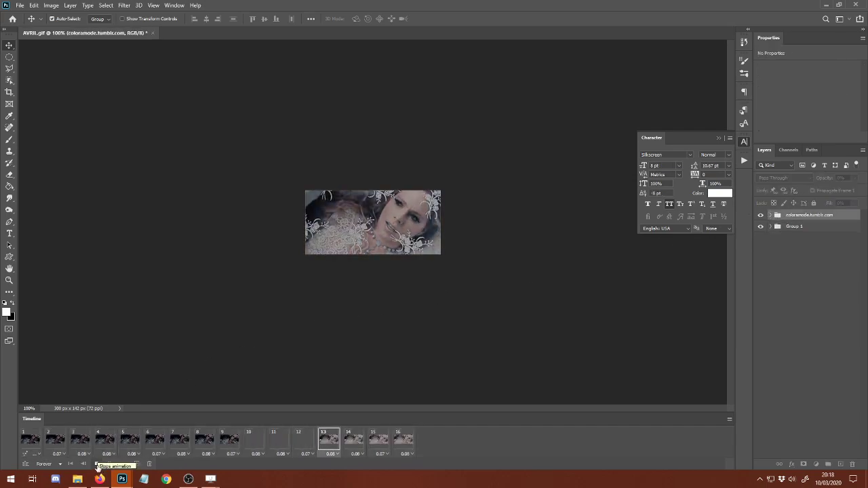
click(97, 464)
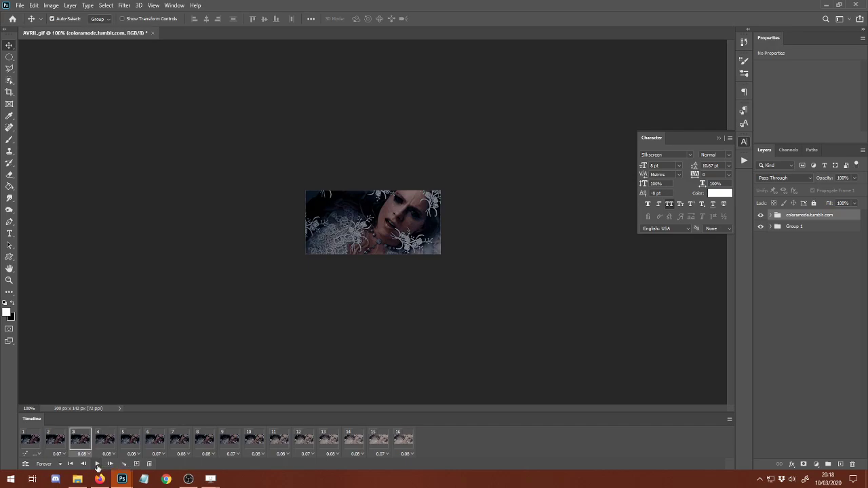
mouse_move(211, 479)
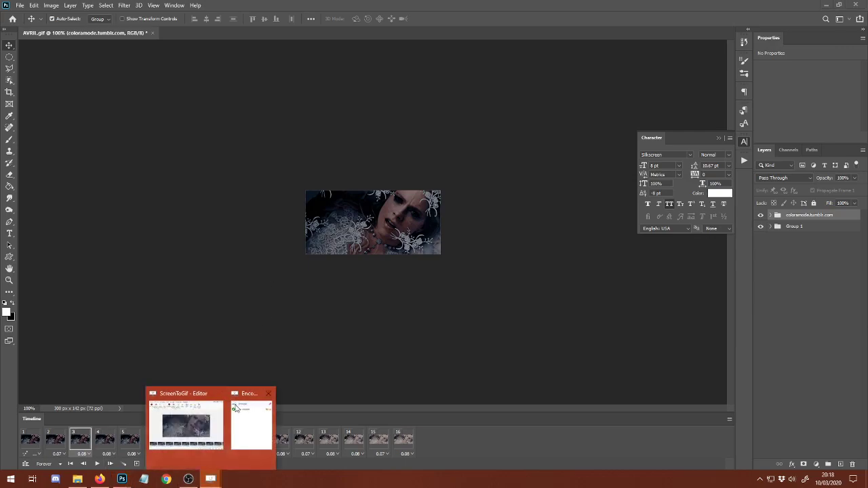
click(183, 427)
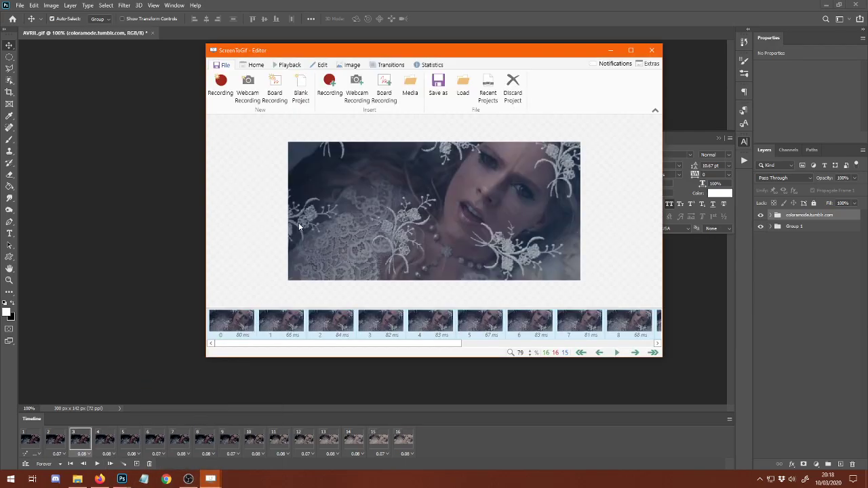